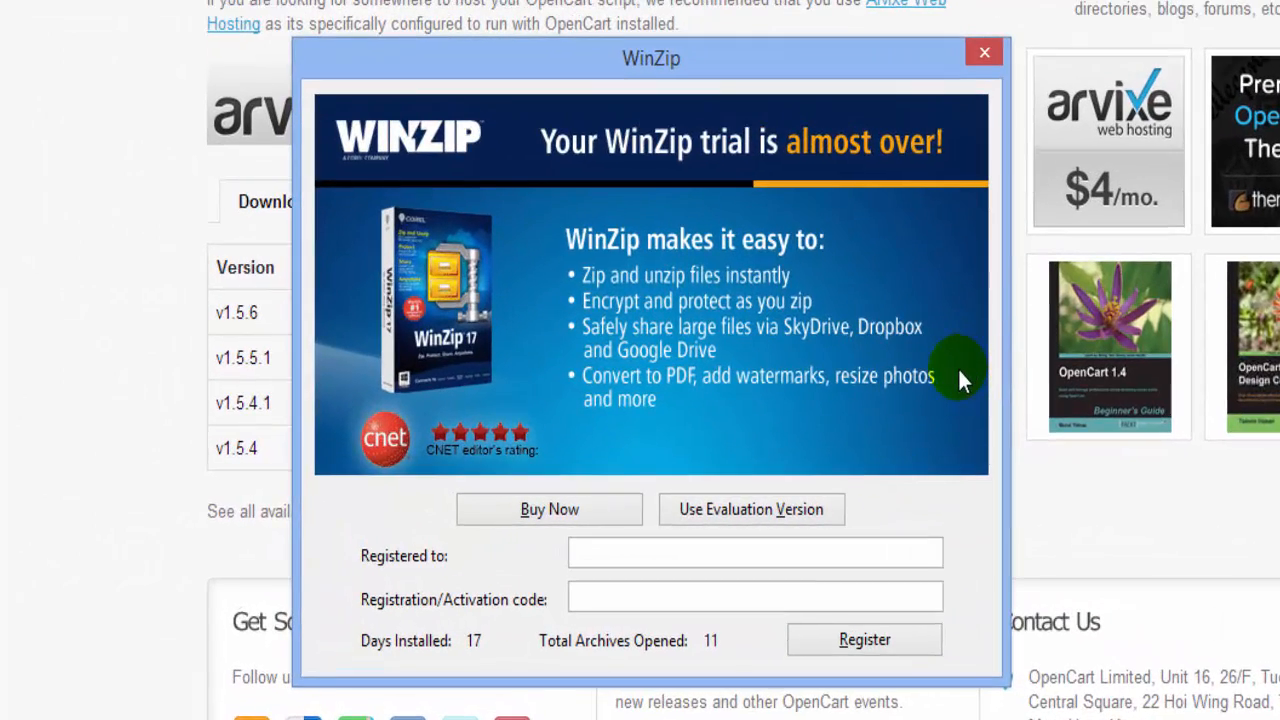
# Step: Continue with WinZip's evaluation version and unzip the opencart-1.5.6 archive to the Desktop
pyautogui.click(745, 512)
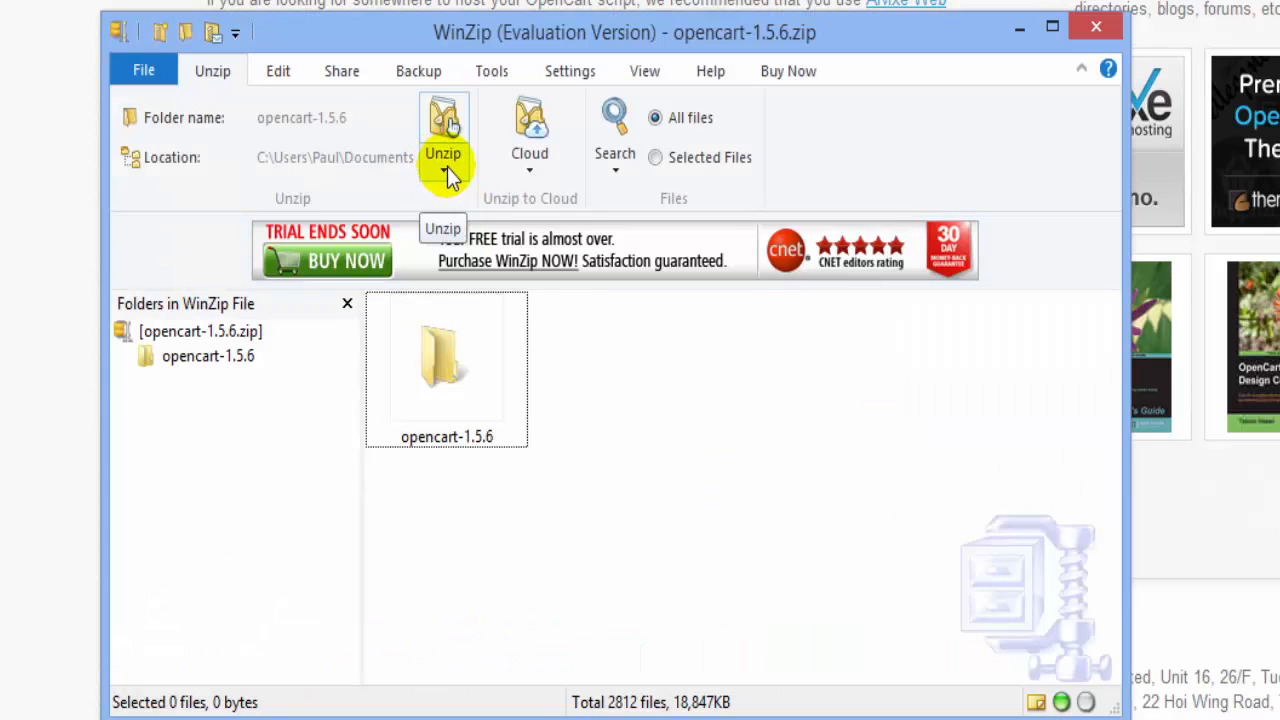
pyautogui.click(446, 172)
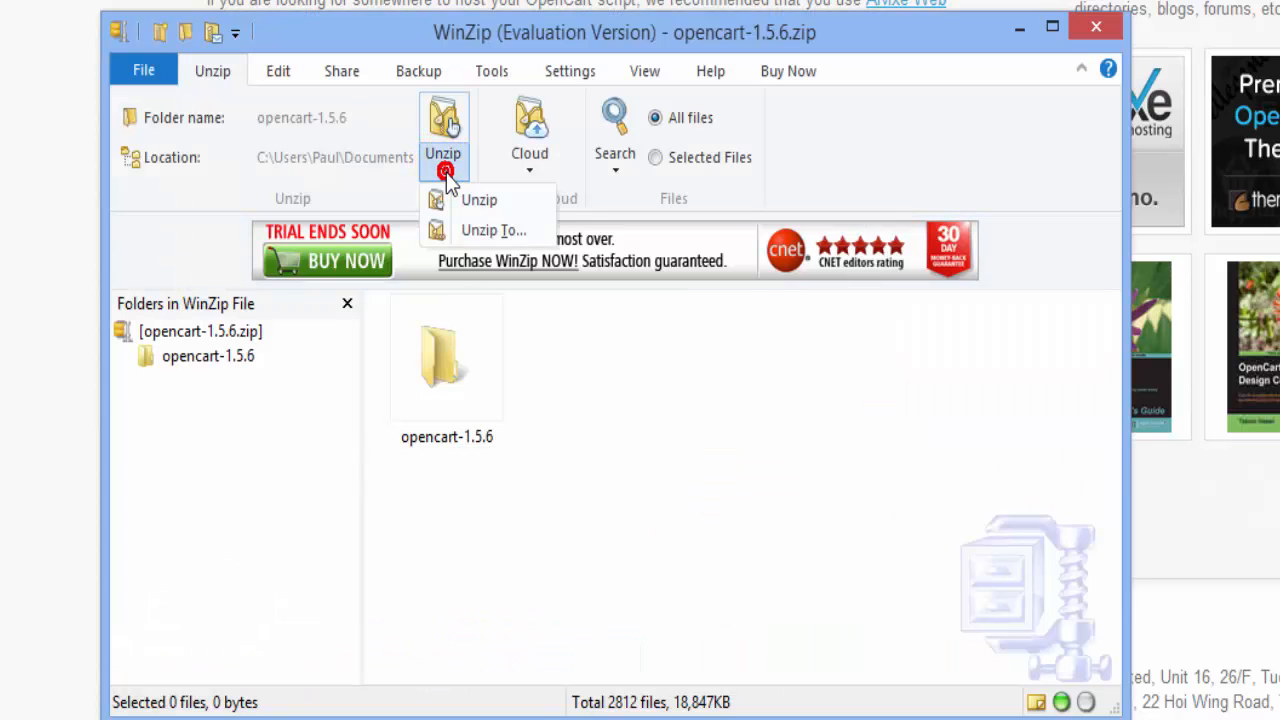
pyautogui.click(485, 234)
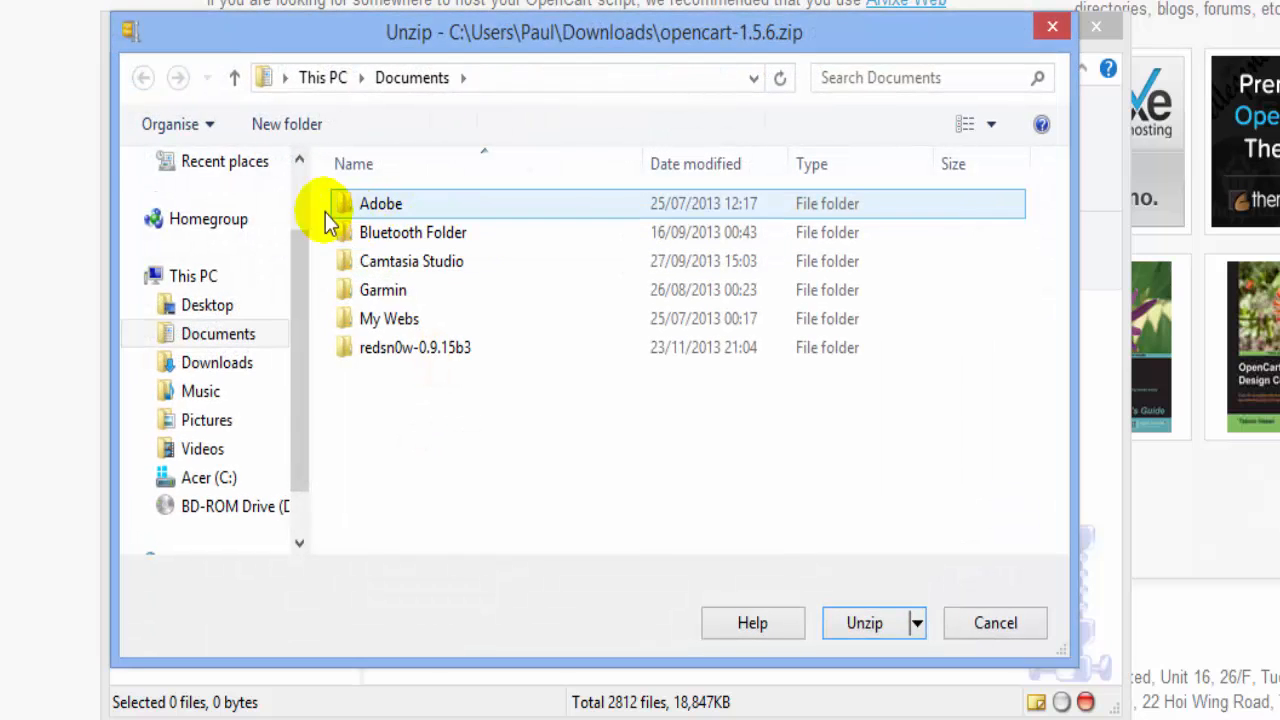
pyautogui.scroll(2, 299, 234)
pyautogui.click(207, 203)
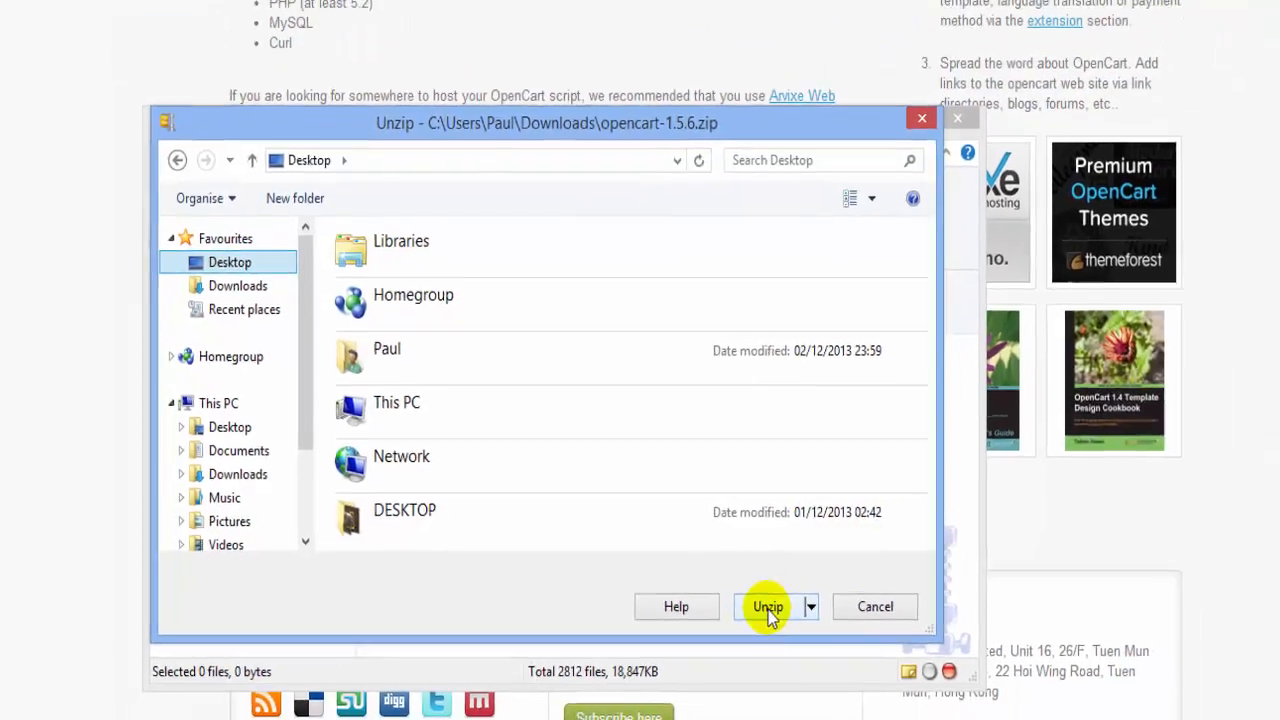
pyautogui.click(858, 622)
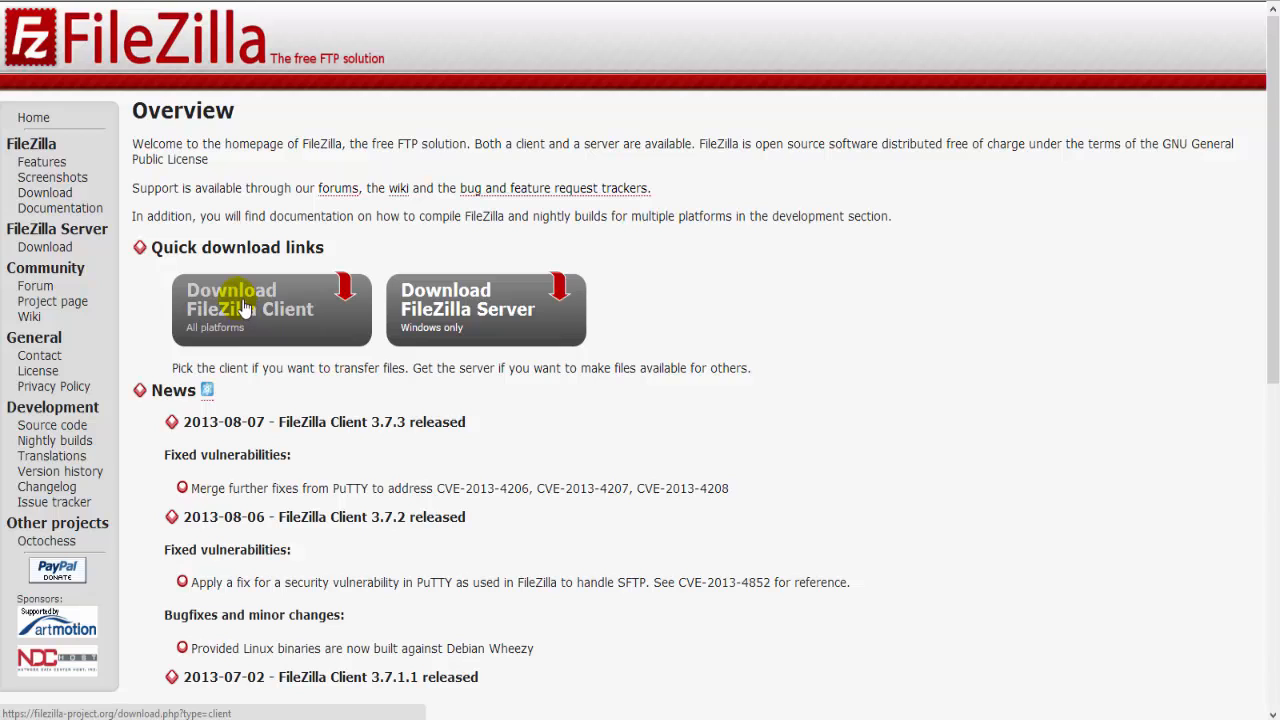
# Step: Download the FileZilla Client Windows installer and run the downloaded SFInstaller .exe
pyautogui.click(244, 308)
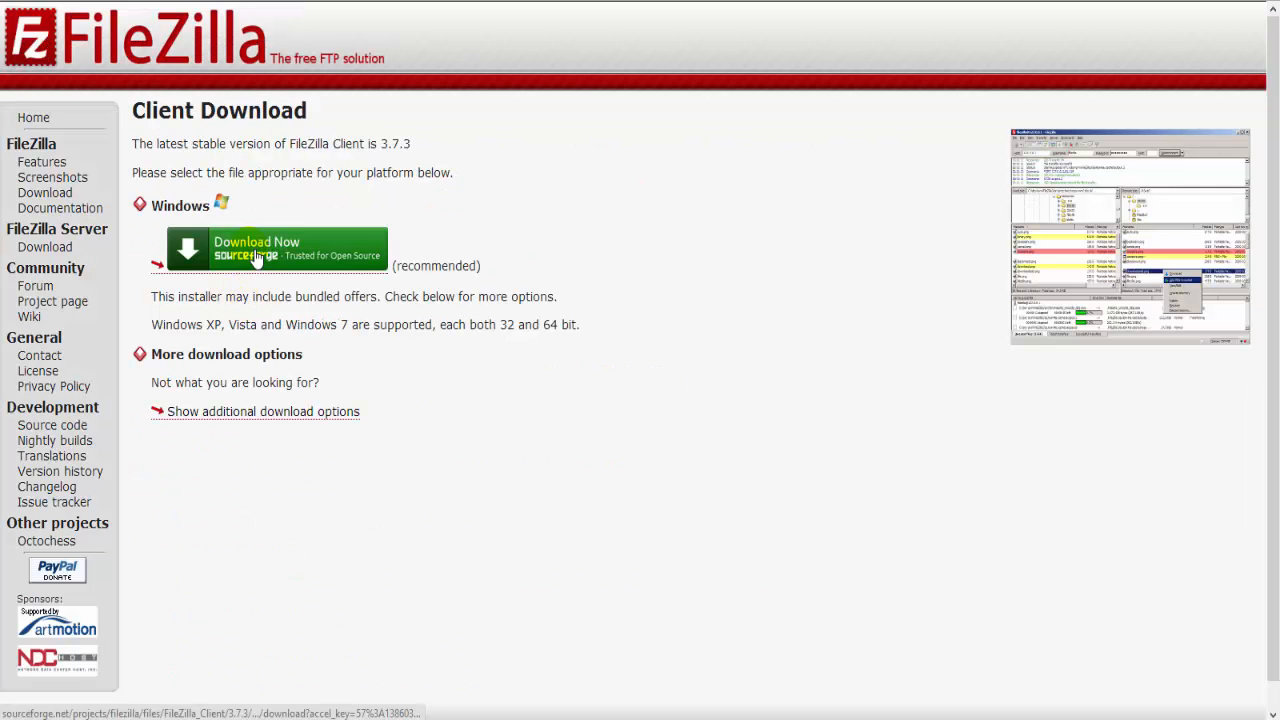
pyautogui.click(259, 258)
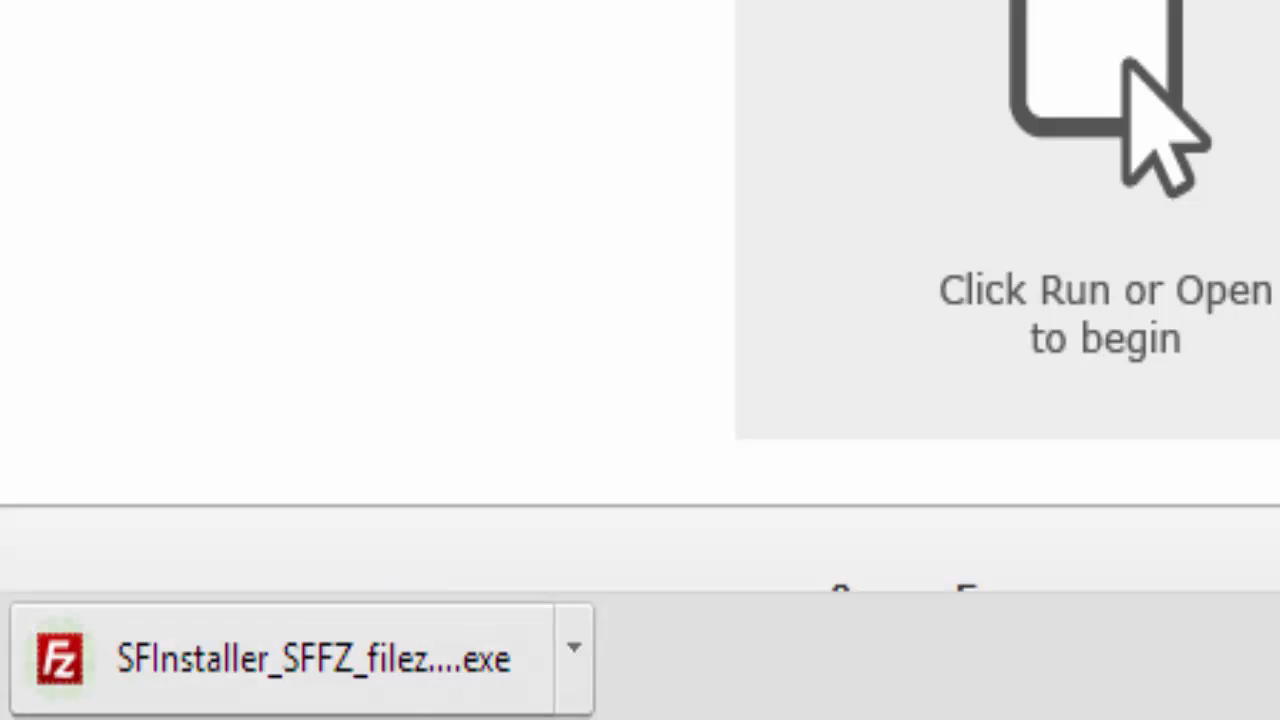
pyautogui.click(348, 658)
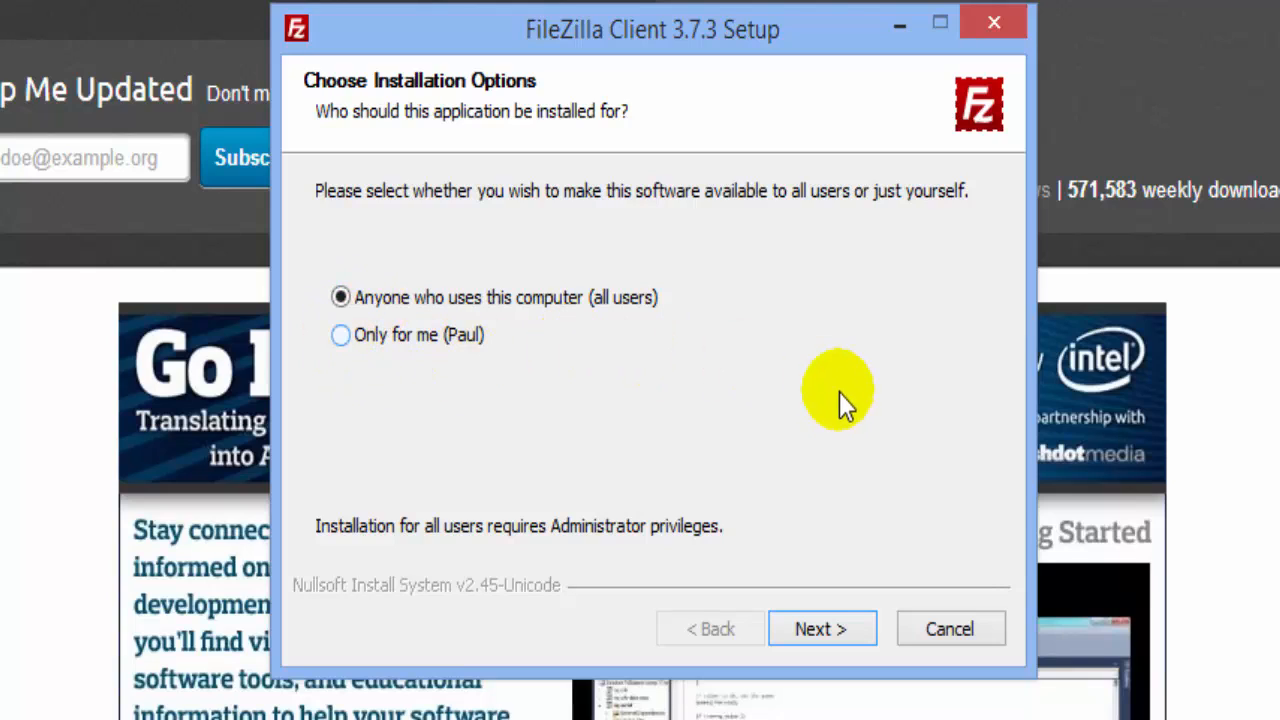
# Step: Install FileZilla Client 3.7.3 for anyone using this computer, with a Desktop Icon, in the default folder
pyautogui.click(830, 632)
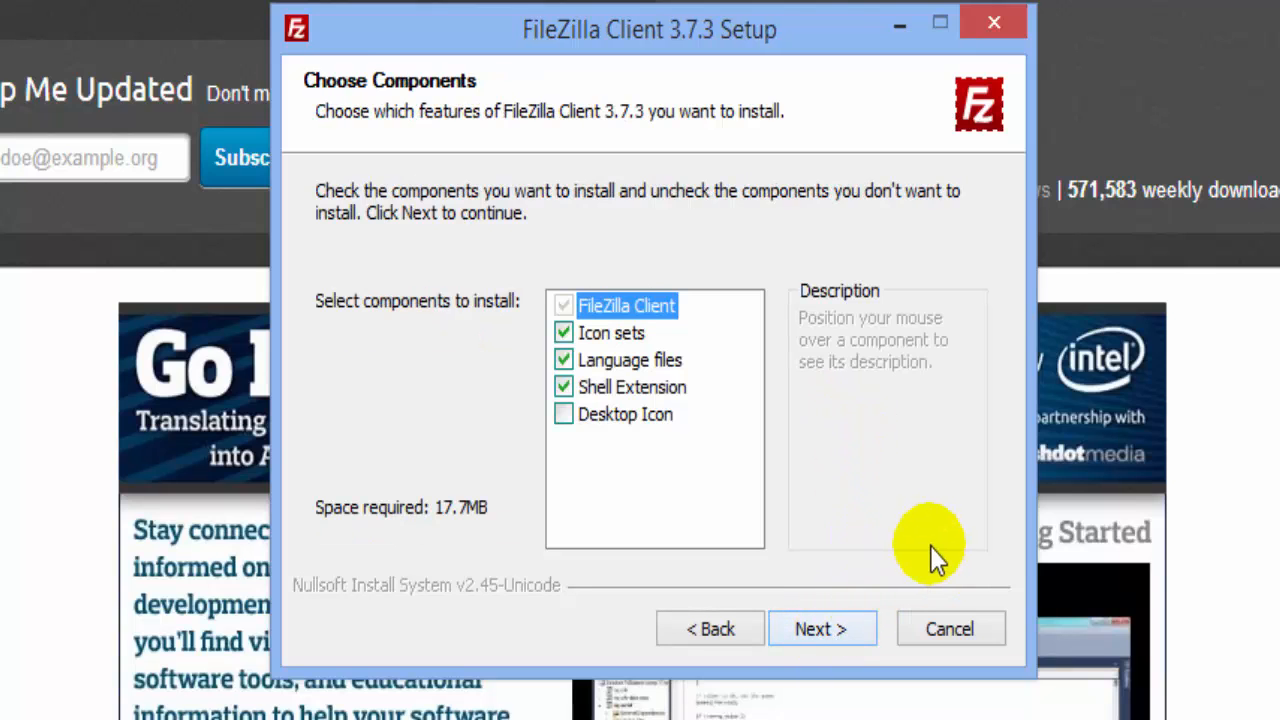
pyautogui.click(564, 414)
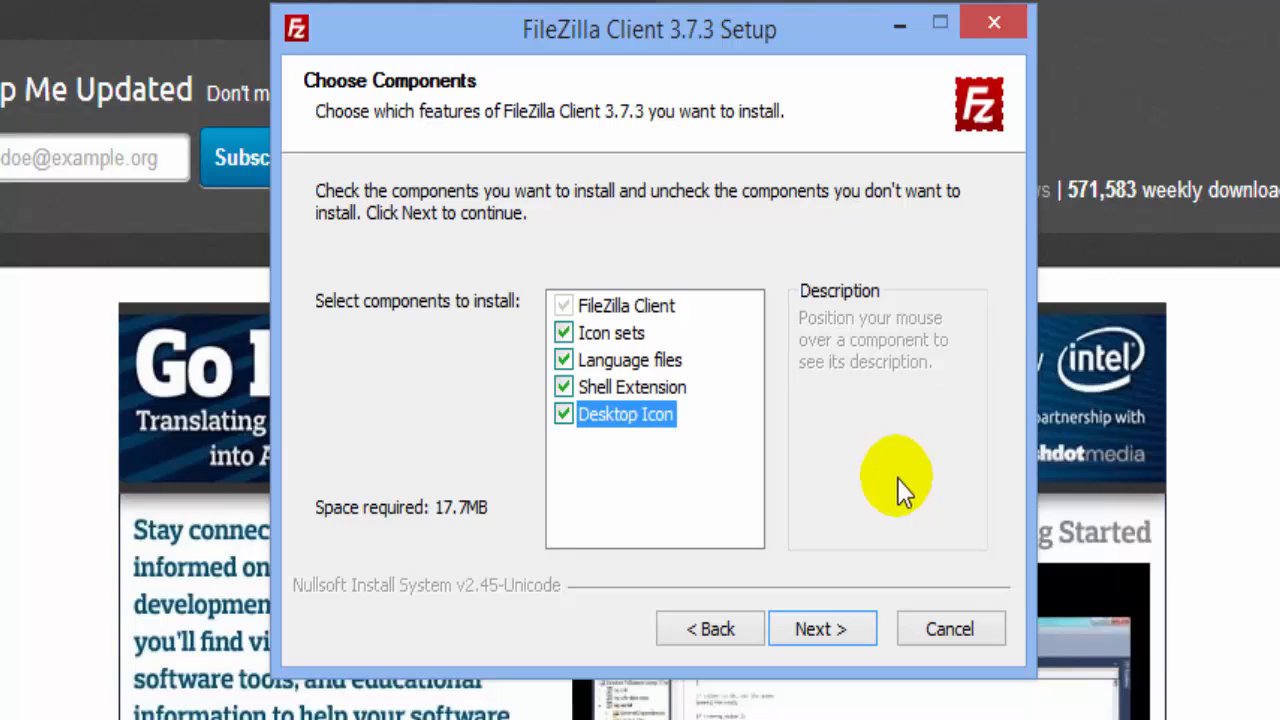
pyautogui.click(818, 629)
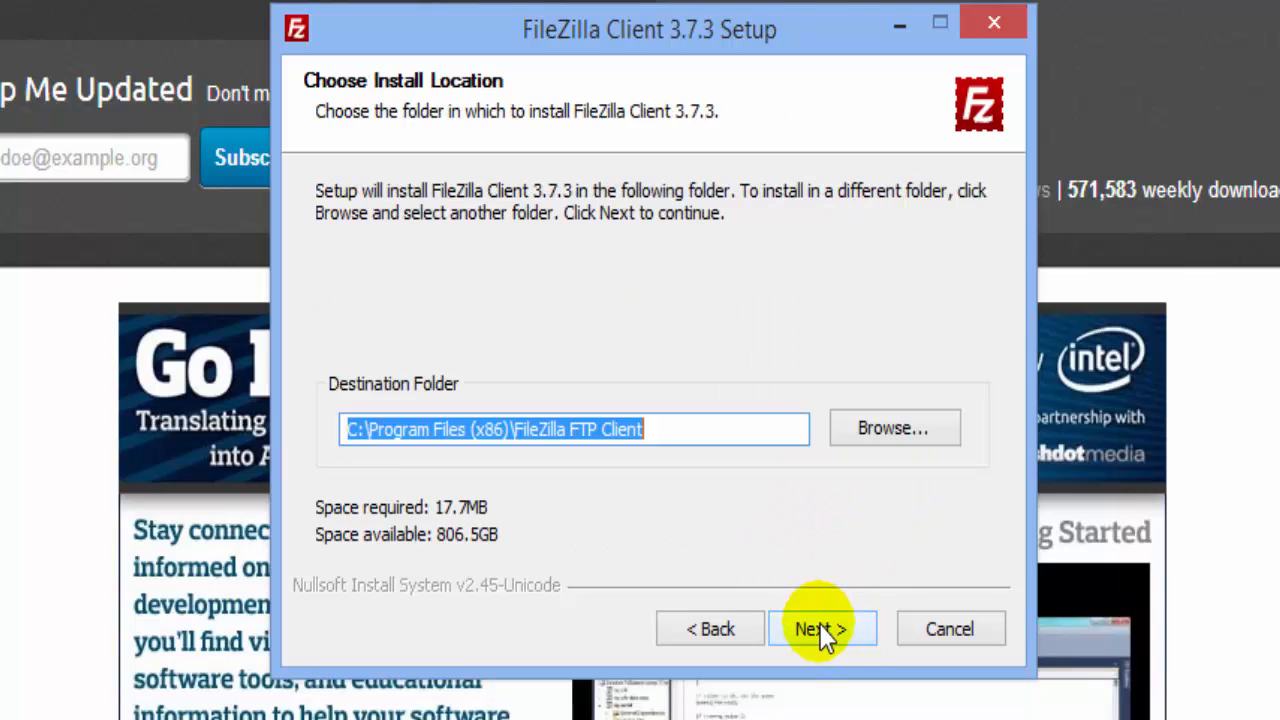
pyautogui.click(830, 630)
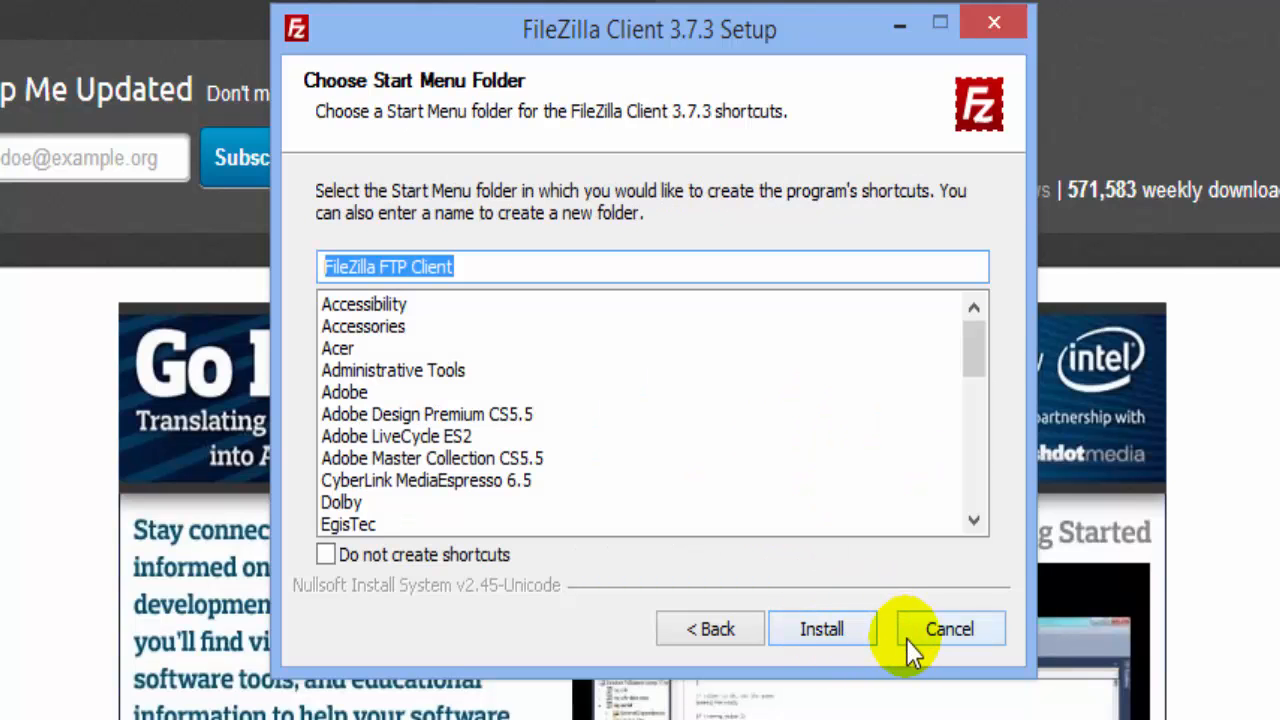
pyautogui.click(834, 630)
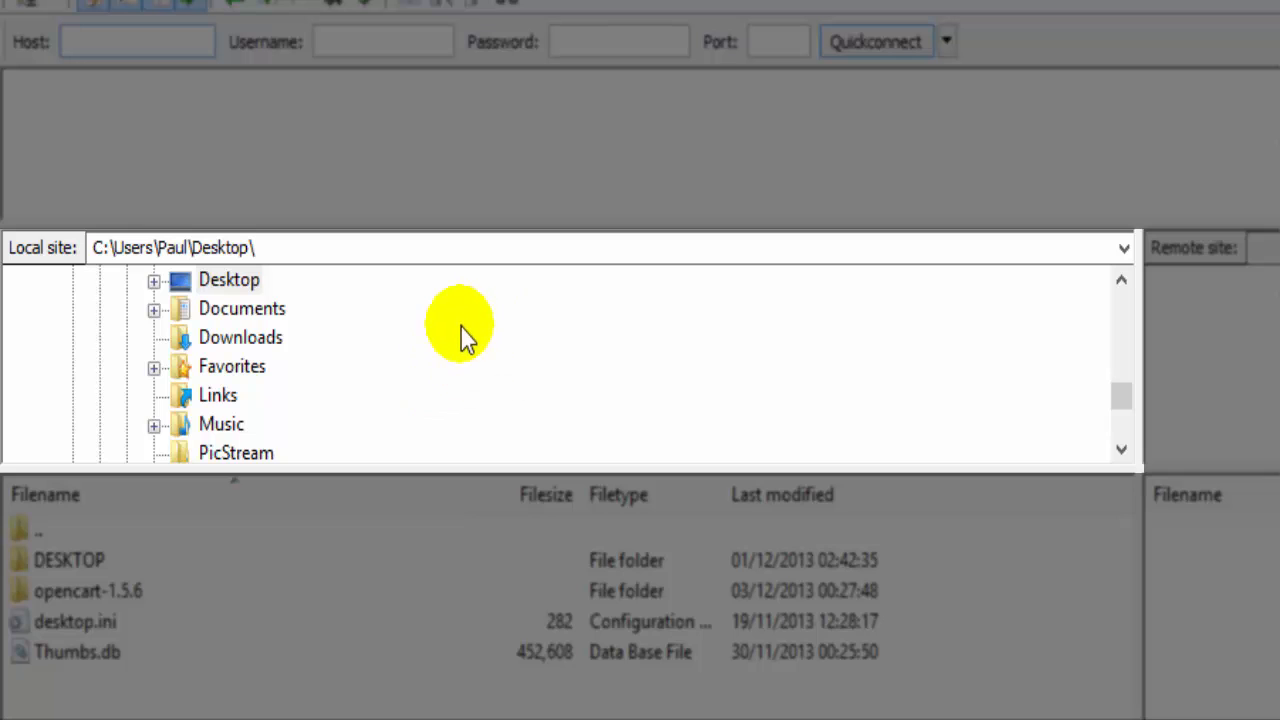
# Step: List the Desktop, including opencart-1.5.6, in the local pane and put the cursor in the Host field
pyautogui.click(234, 281)
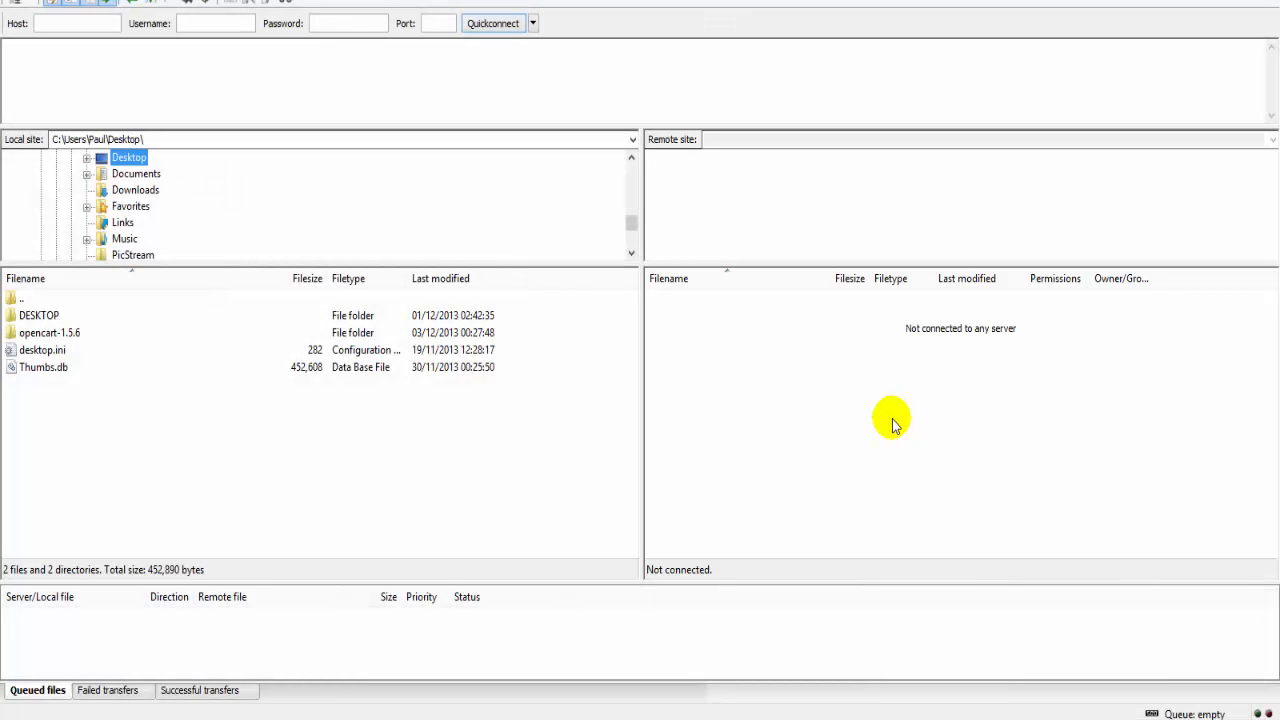
pyautogui.click(72, 24)
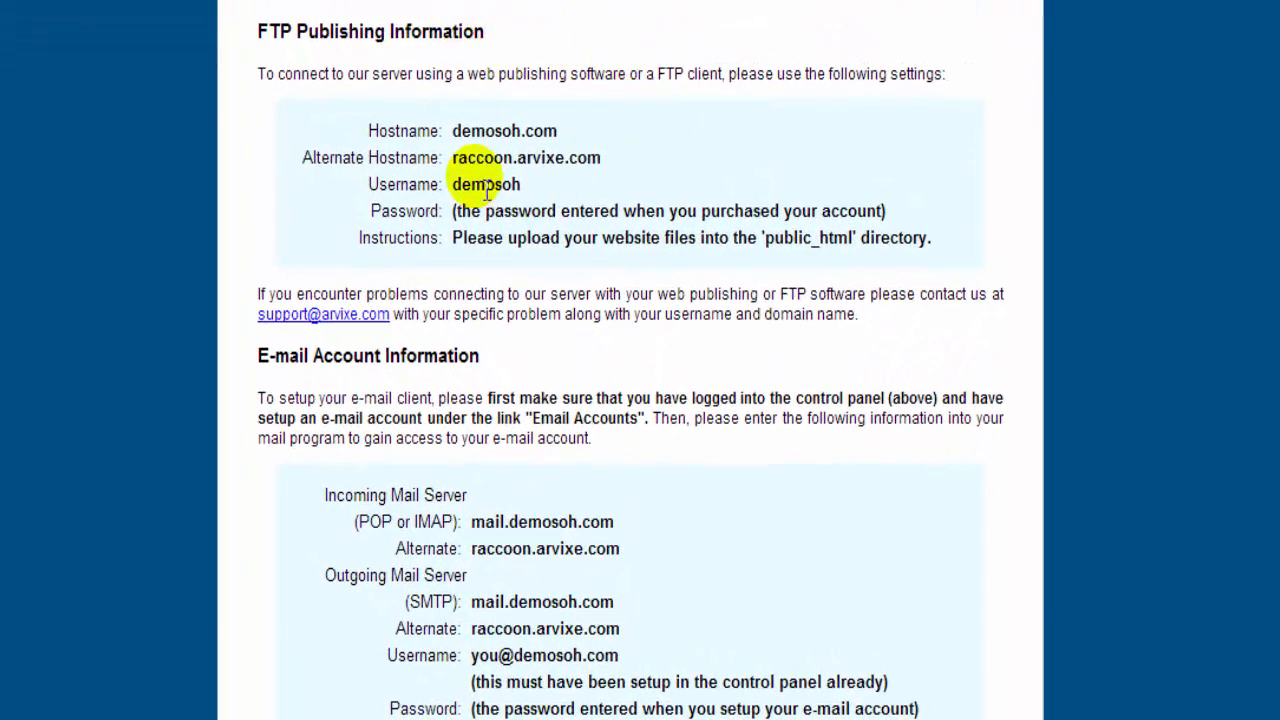
# Step: Select the FTP hostname and username under FTP Publishing Information in the welcome email
pyautogui.moveTo(451, 130); pyautogui.dragTo(567, 131)
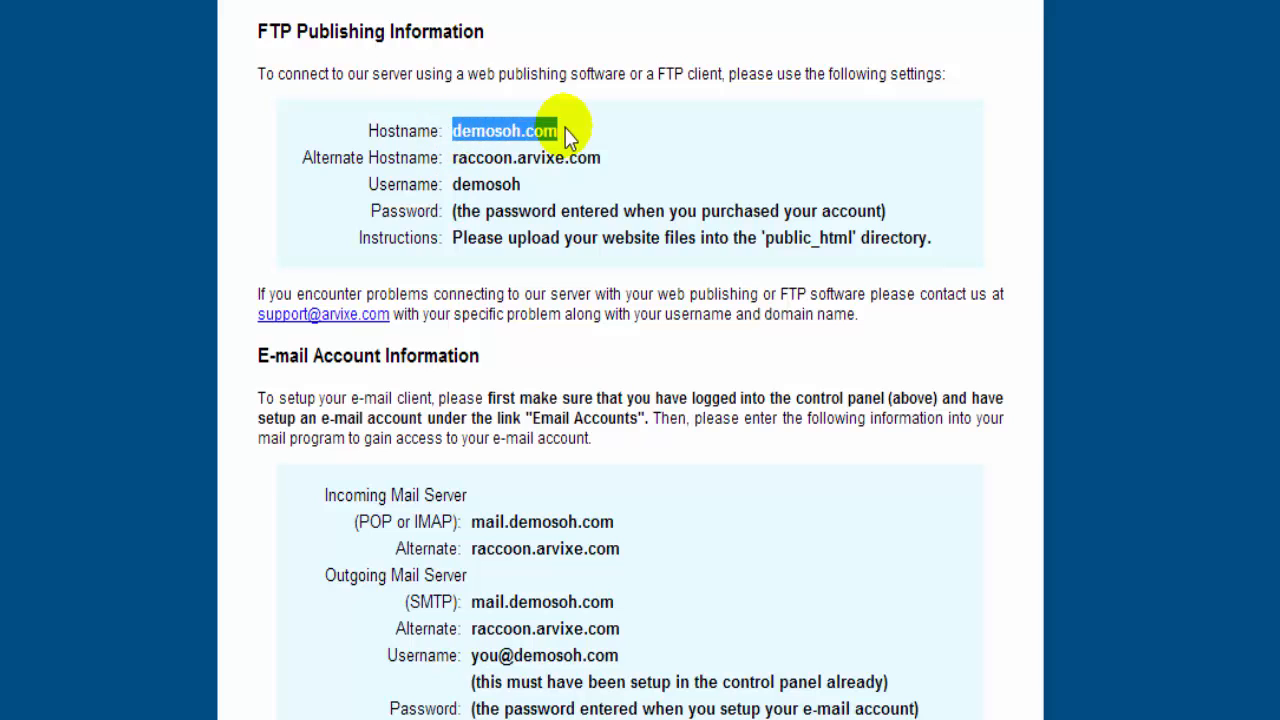
pyautogui.moveTo(451, 184); pyautogui.dragTo(575, 193)
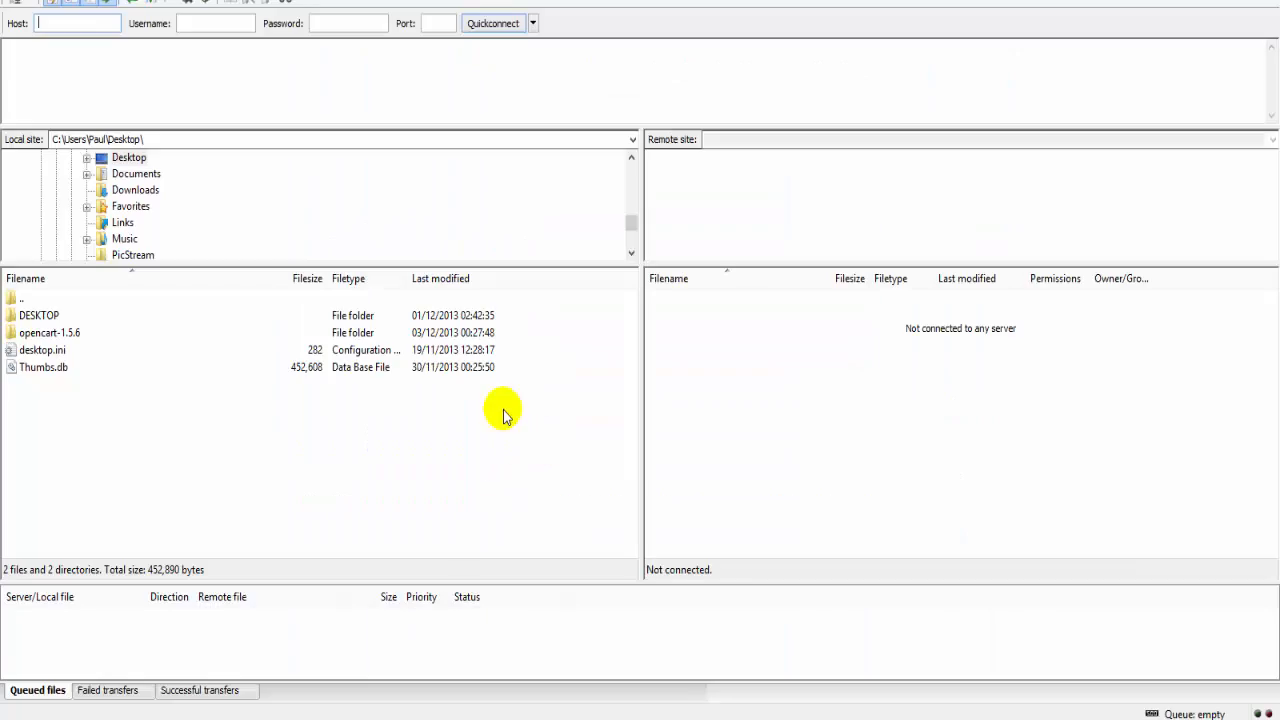
# Step: Quickconnect to demosoh.com with the FTP username and password, then browse locally to opencart-1.5.6/upload
pyautogui.click(110, 27)
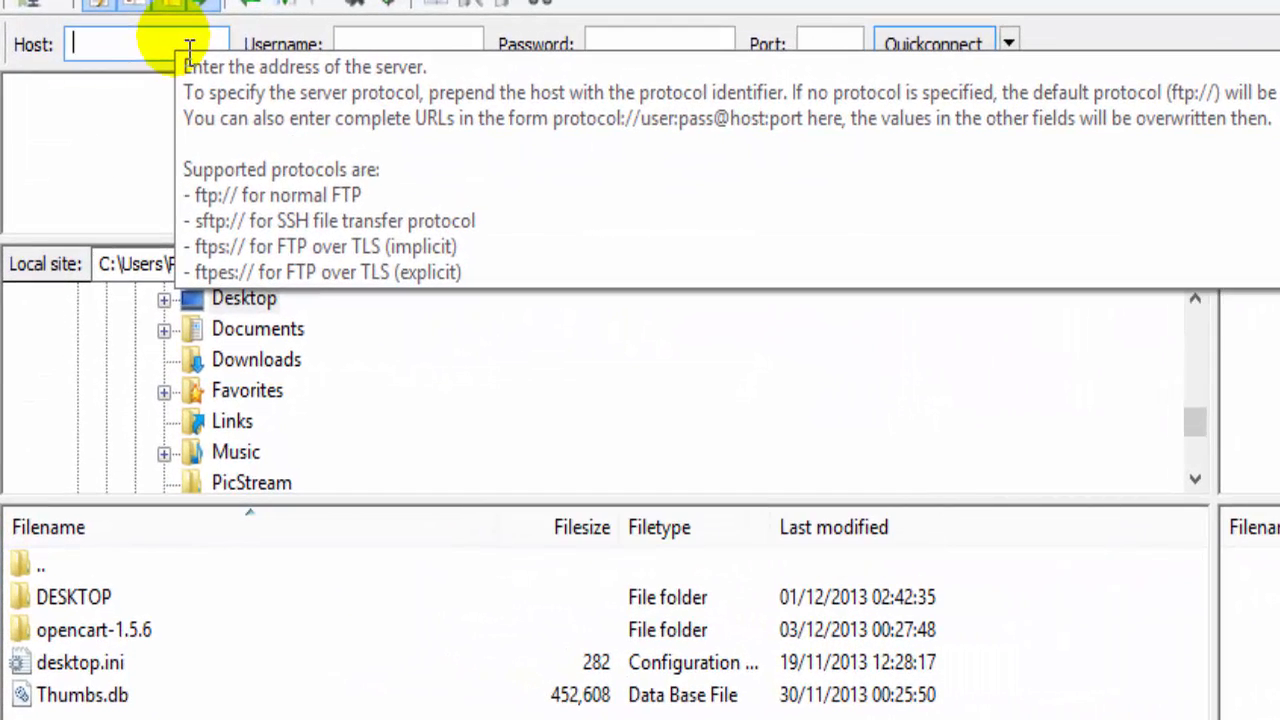
pyautogui.write('demosoh.com')
pyautogui.click(415, 45)
pyautogui.write('demosoh')
pyautogui.click(634, 46)
pyautogui.write('******')
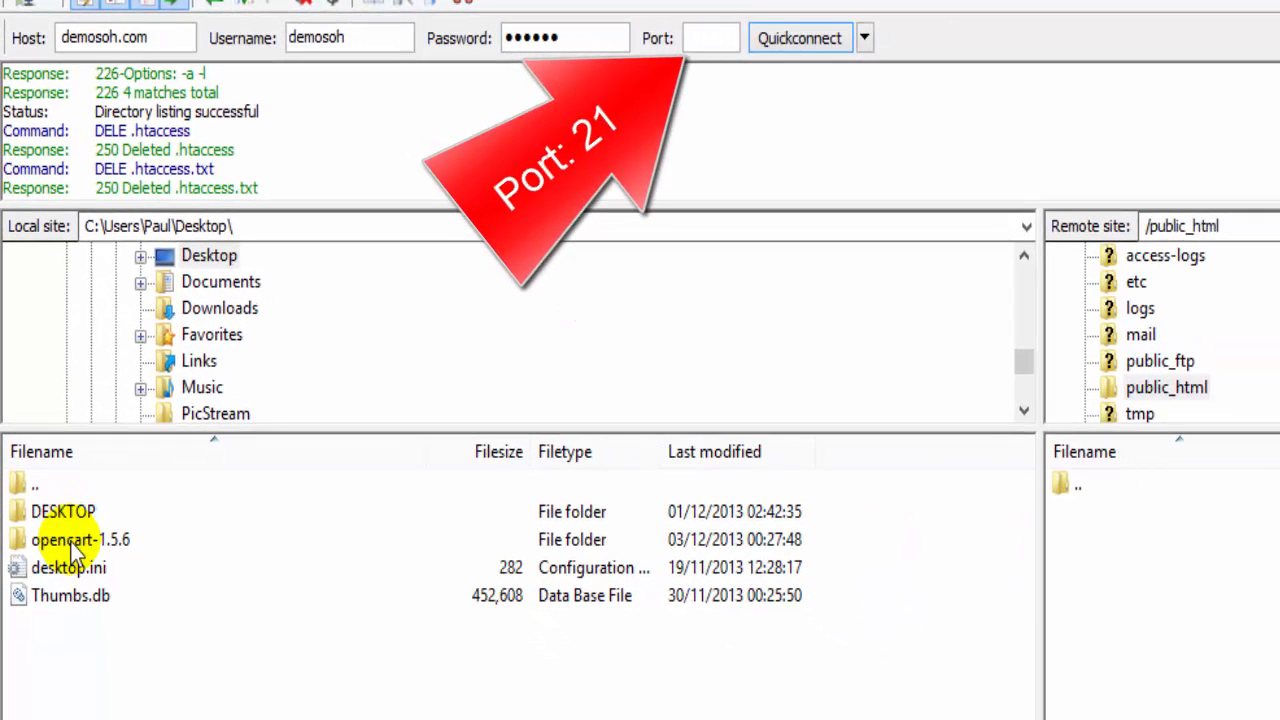
pyautogui.doubleClick(60, 540)
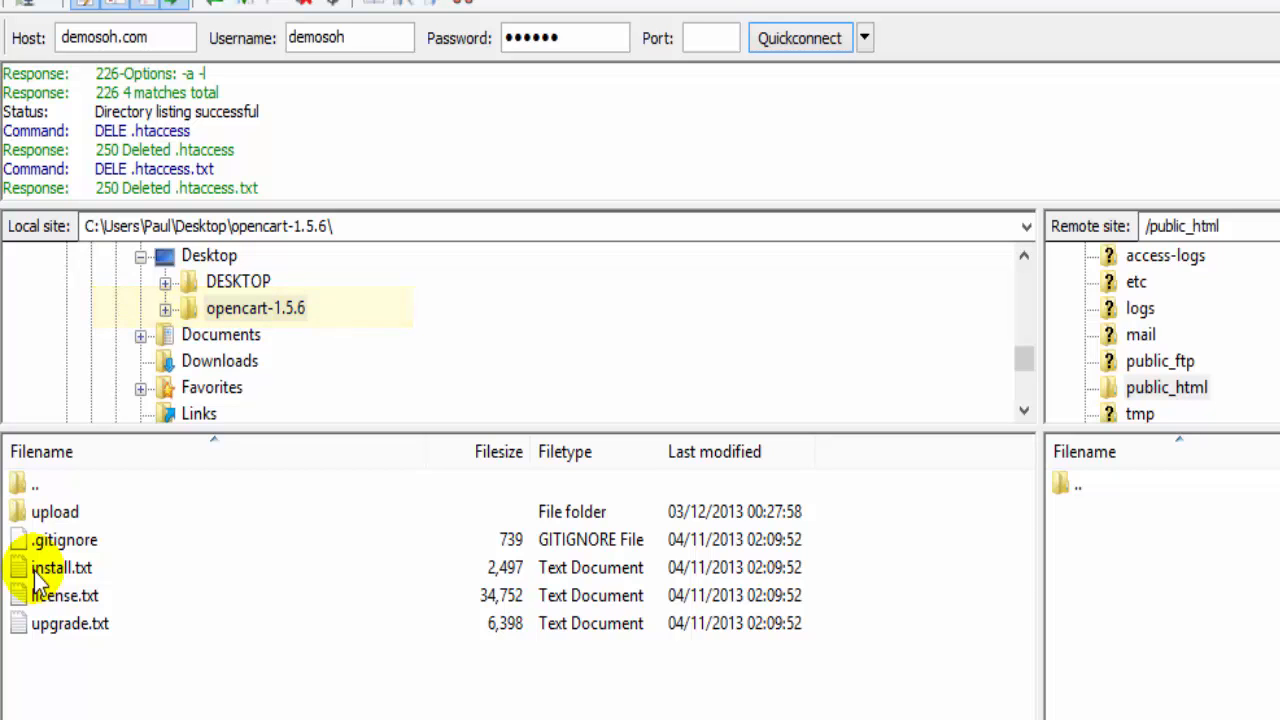
pyautogui.doubleClick(55, 512)
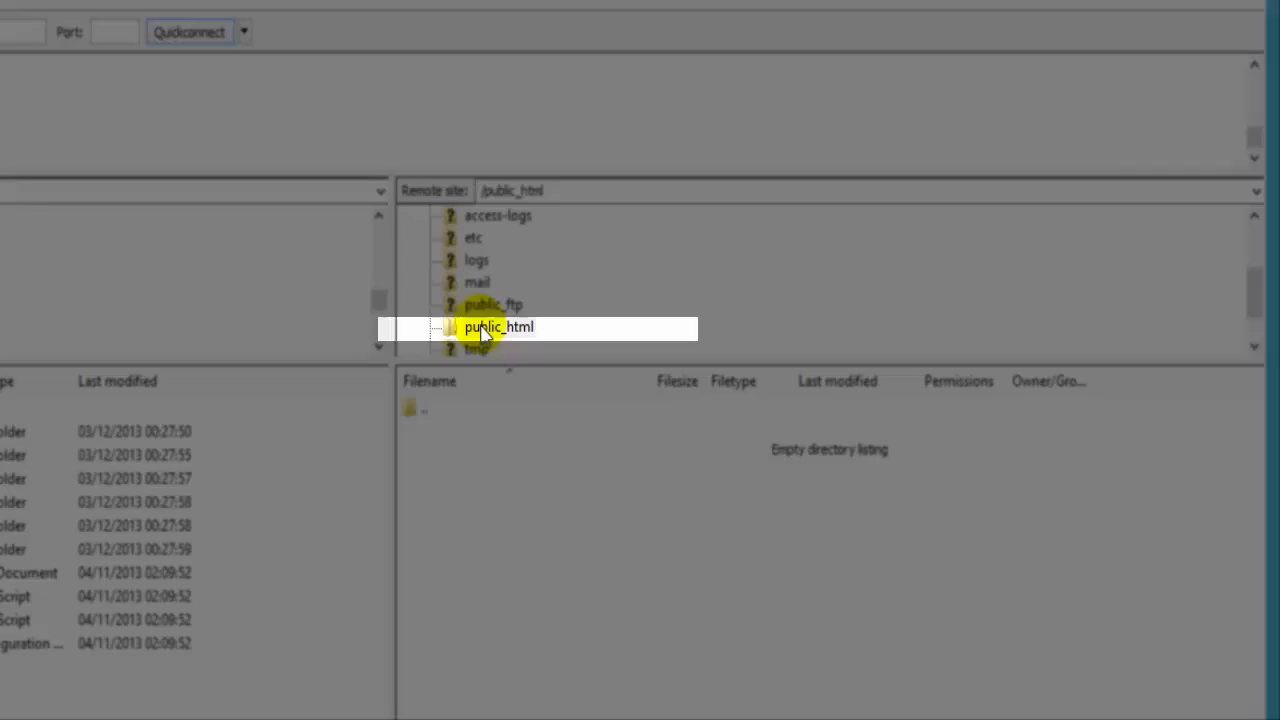
# Step: Select all files and folders in the local upload folder and upload them into remote /public_html
pyautogui.click(706, 239)
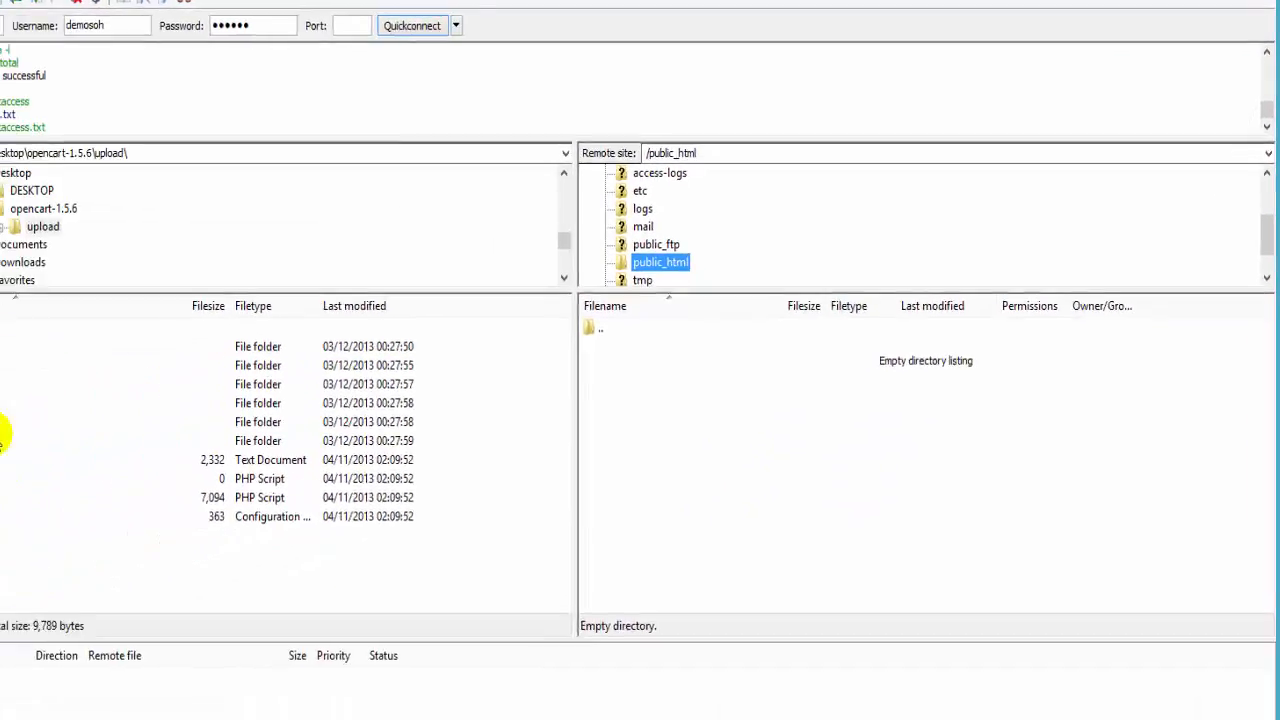
pyautogui.click(38, 316)
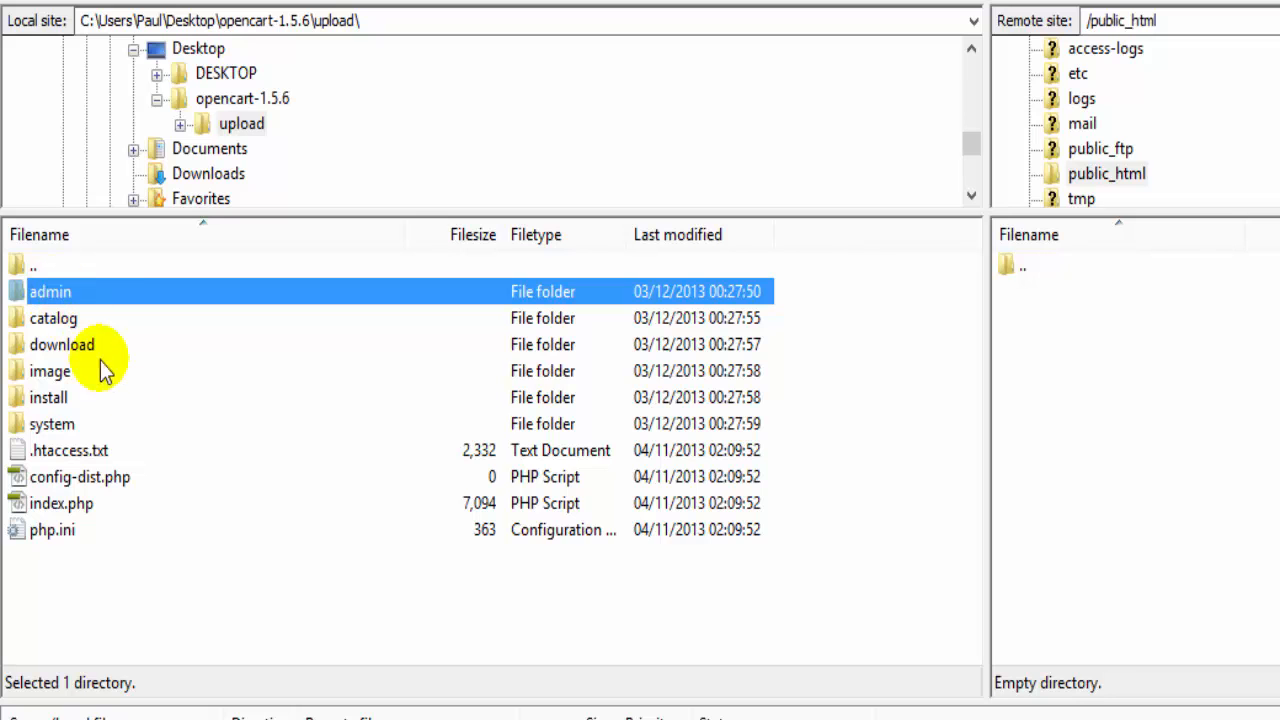
pyautogui.keyDown('shift'); pyautogui.click(69, 531); pyautogui.keyUp('shift')
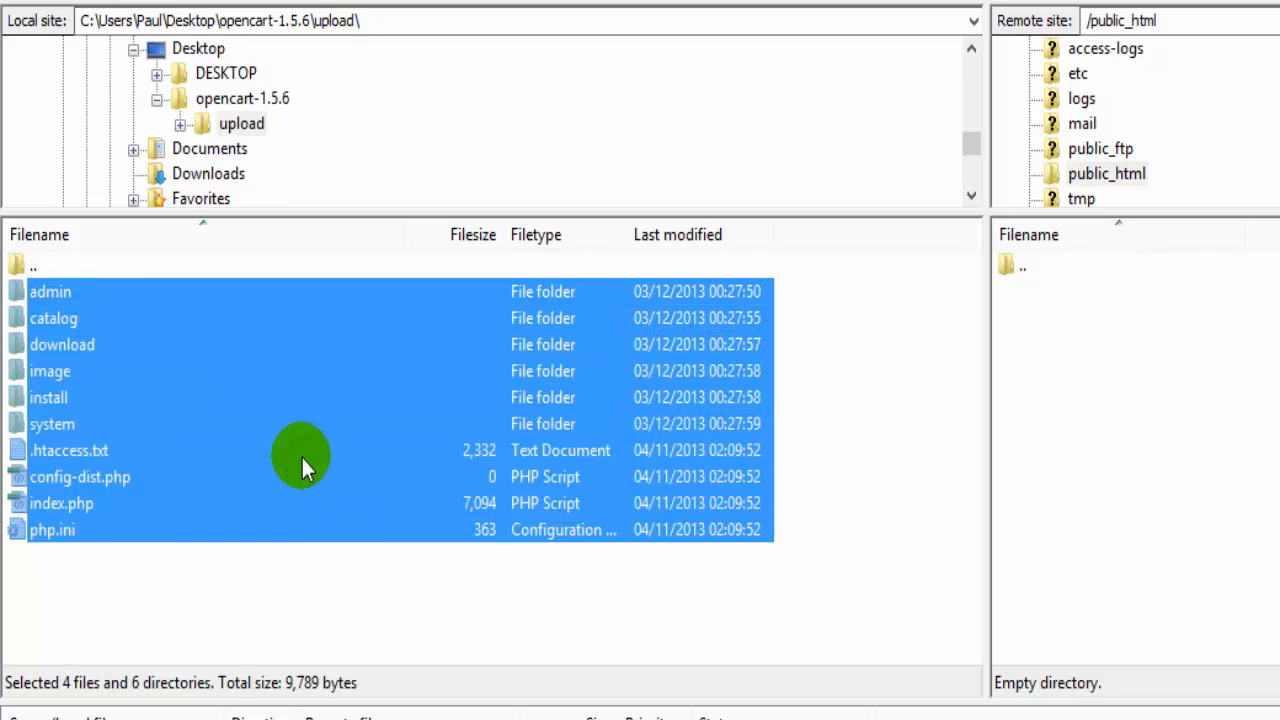
pyautogui.moveTo(214, 413); pyautogui.dragTo(1222, 434)
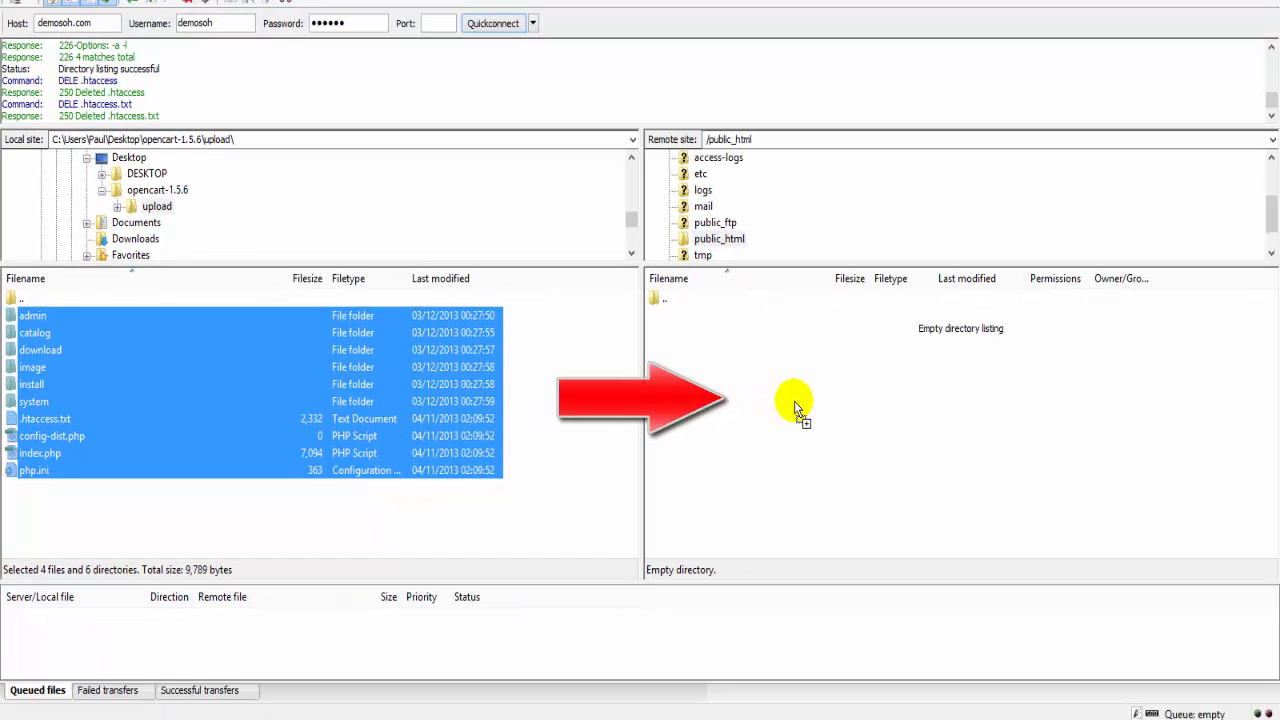
pyautogui.moveTo(794, 401); pyautogui.dragTo(794, 401)
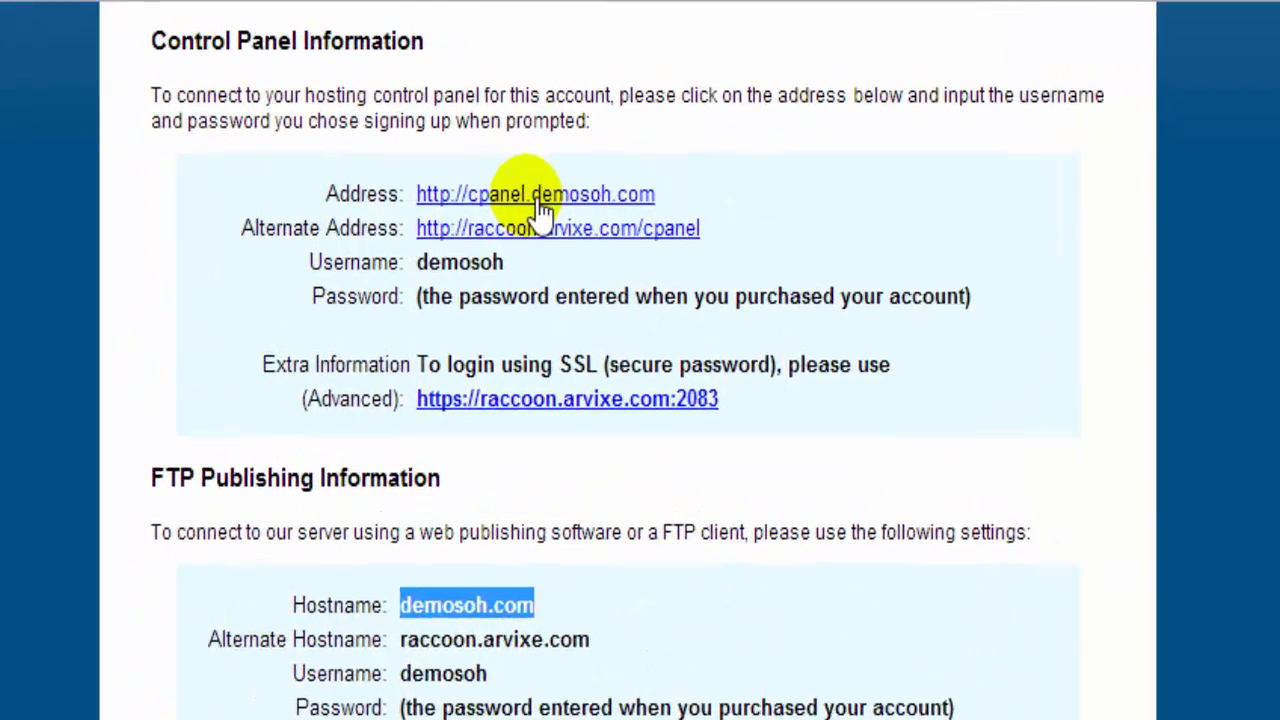
# Step: Open the cPanel link from the welcome email and log in with the account credentials
pyautogui.click(580, 104)
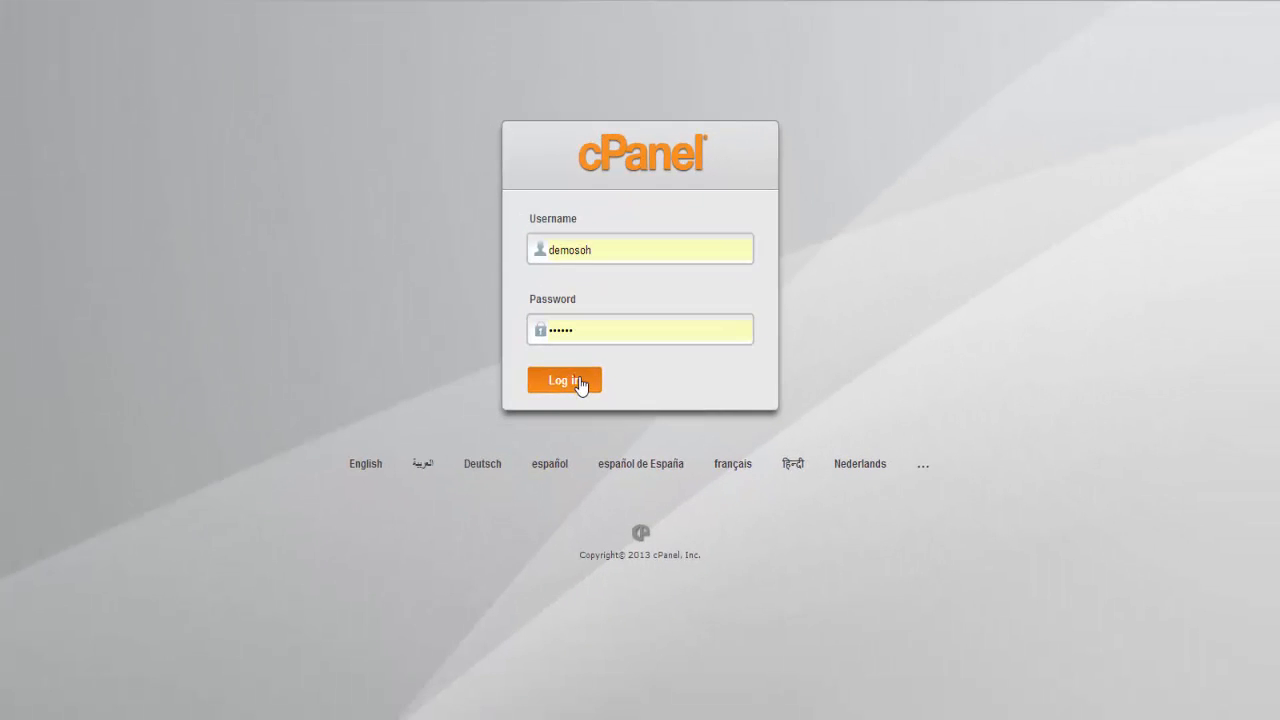
pyautogui.click(575, 384)
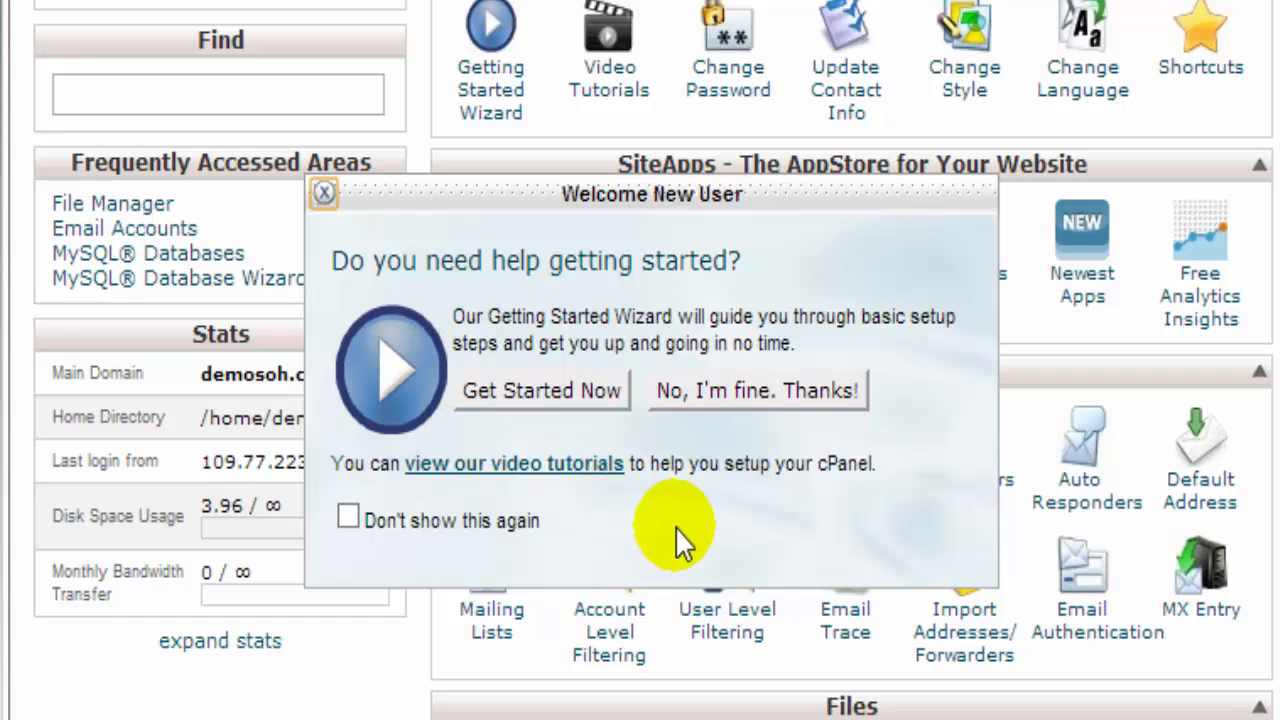
# Step: Close the Welcome New User prompt, then scroll to Databases and launch the MySQL Database Wizard
pyautogui.click(336, 198)
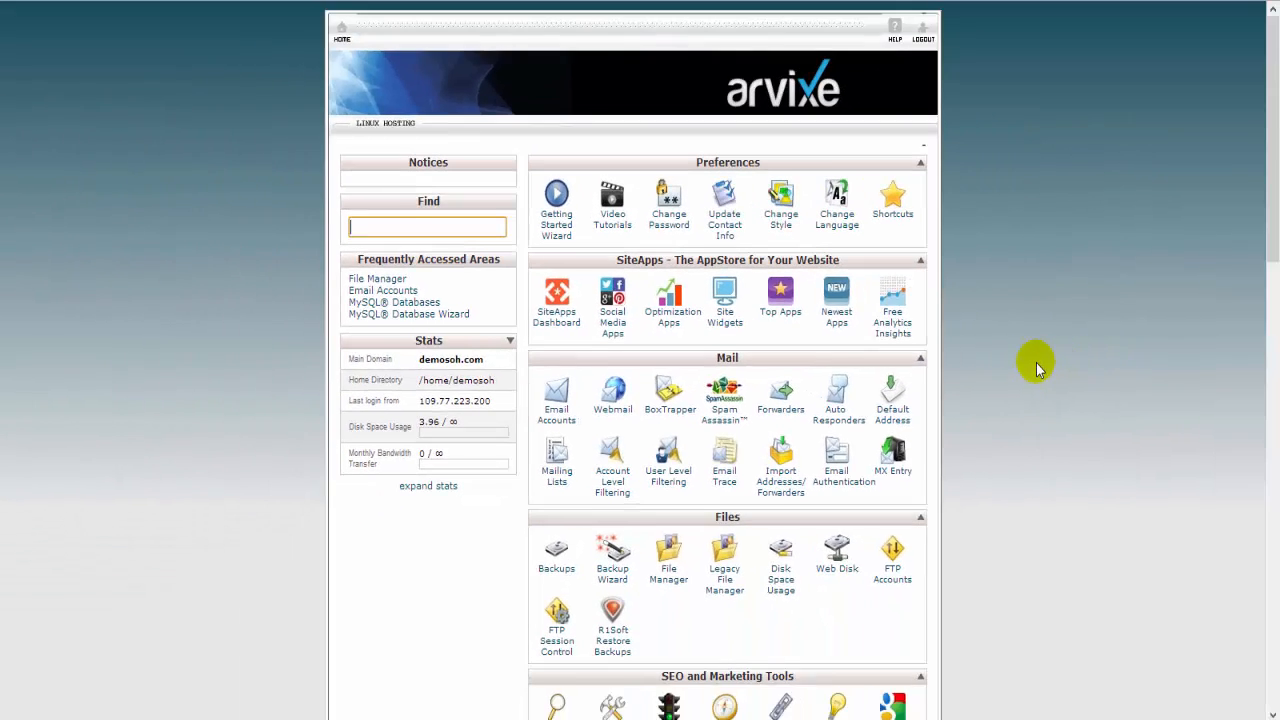
pyautogui.scroll(-2, 1035, 362)
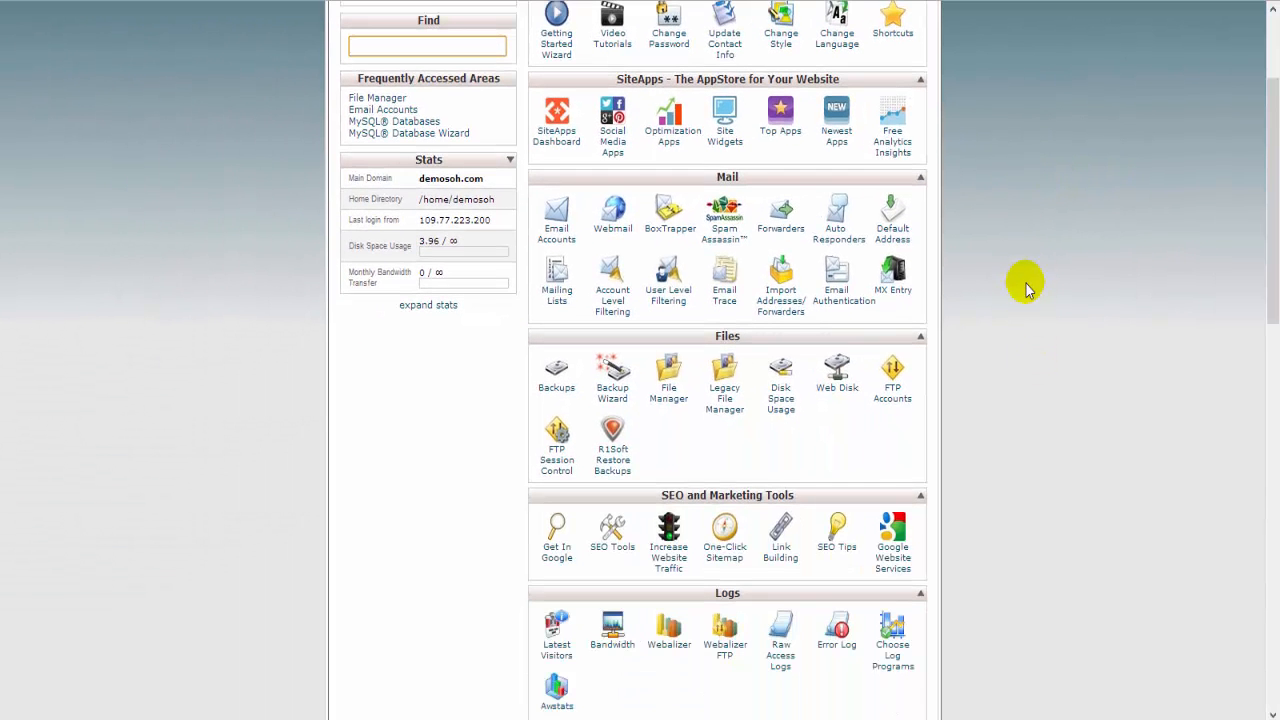
pyautogui.scroll(-2, 686, 326)
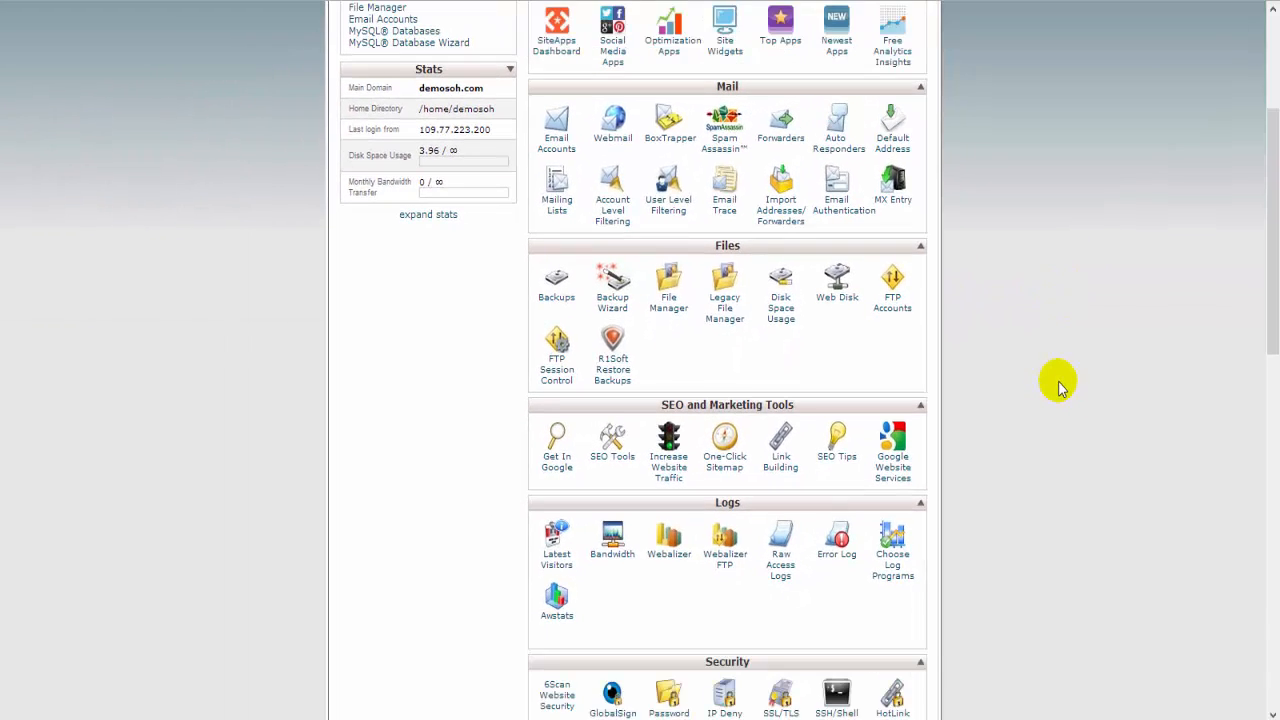
pyautogui.scroll(-5, 1060, 388)
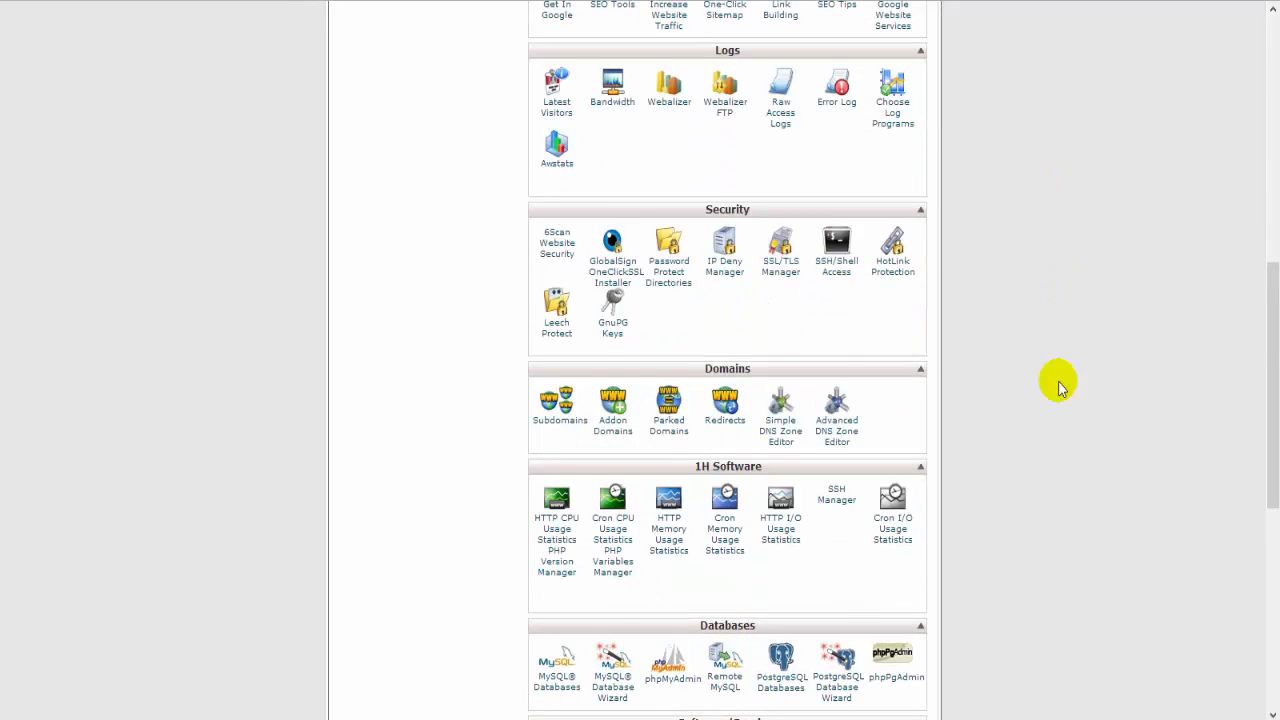
pyautogui.scroll(-4, 1060, 388)
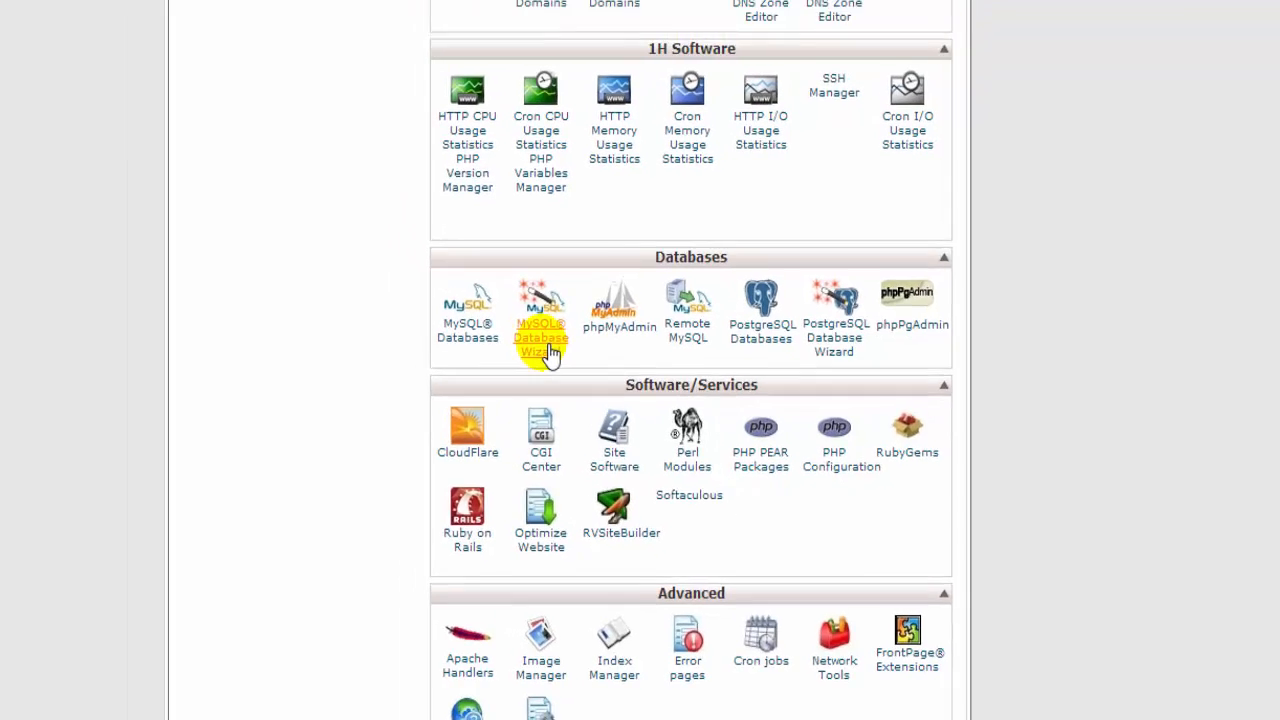
pyautogui.click(503, 305)
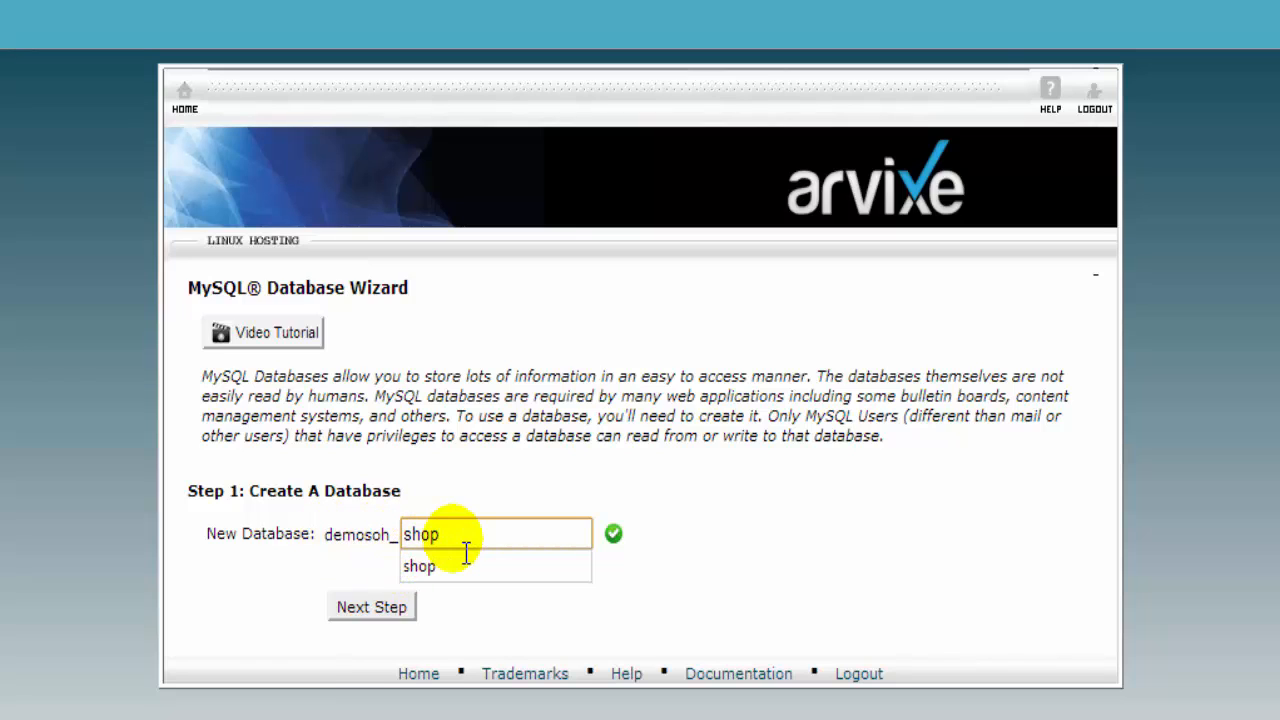
# Step: Create a database named shop under the account prefix and move on to Step 2
pyautogui.click(336, 548)
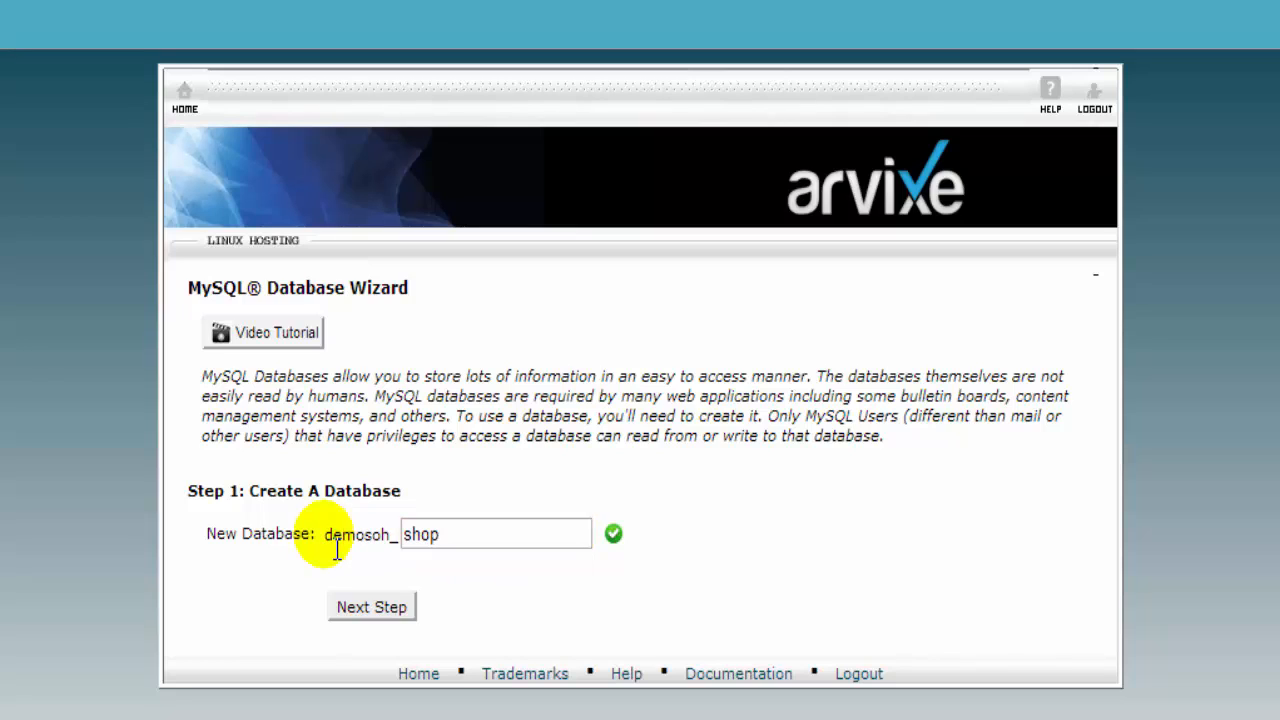
pyautogui.moveTo(336, 548); pyautogui.dragTo(446, 548)
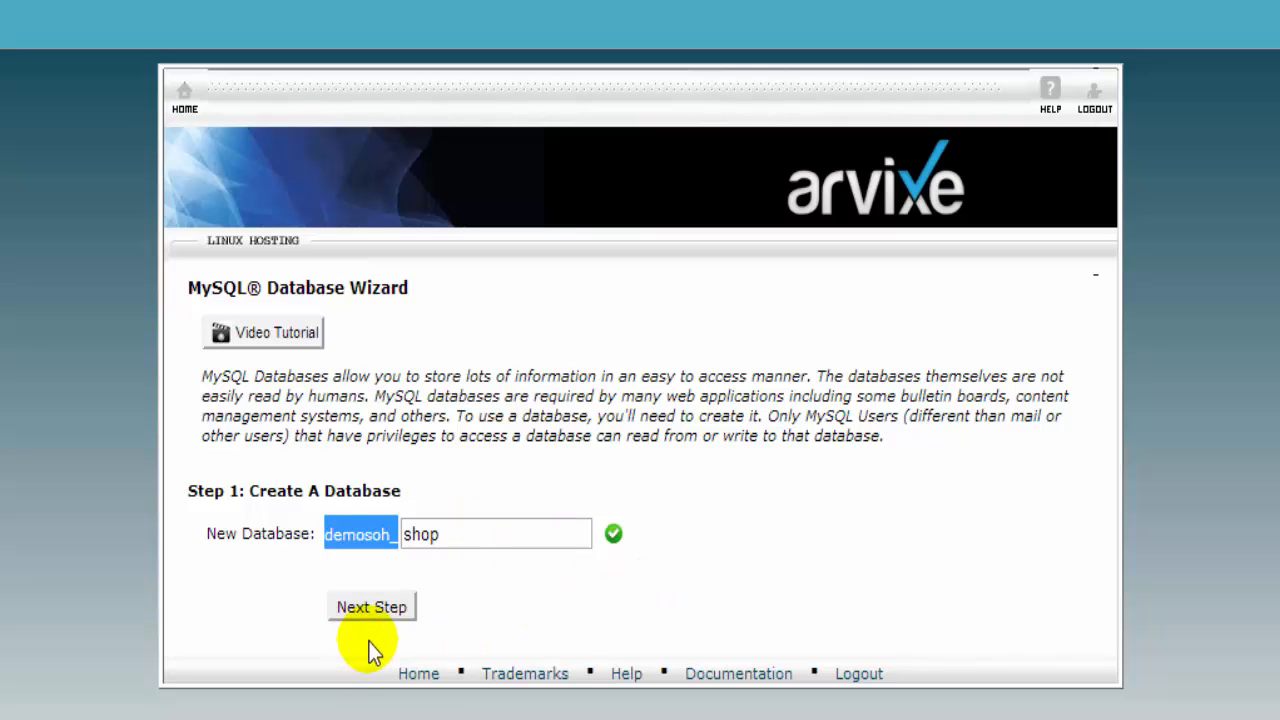
pyautogui.click(466, 540)
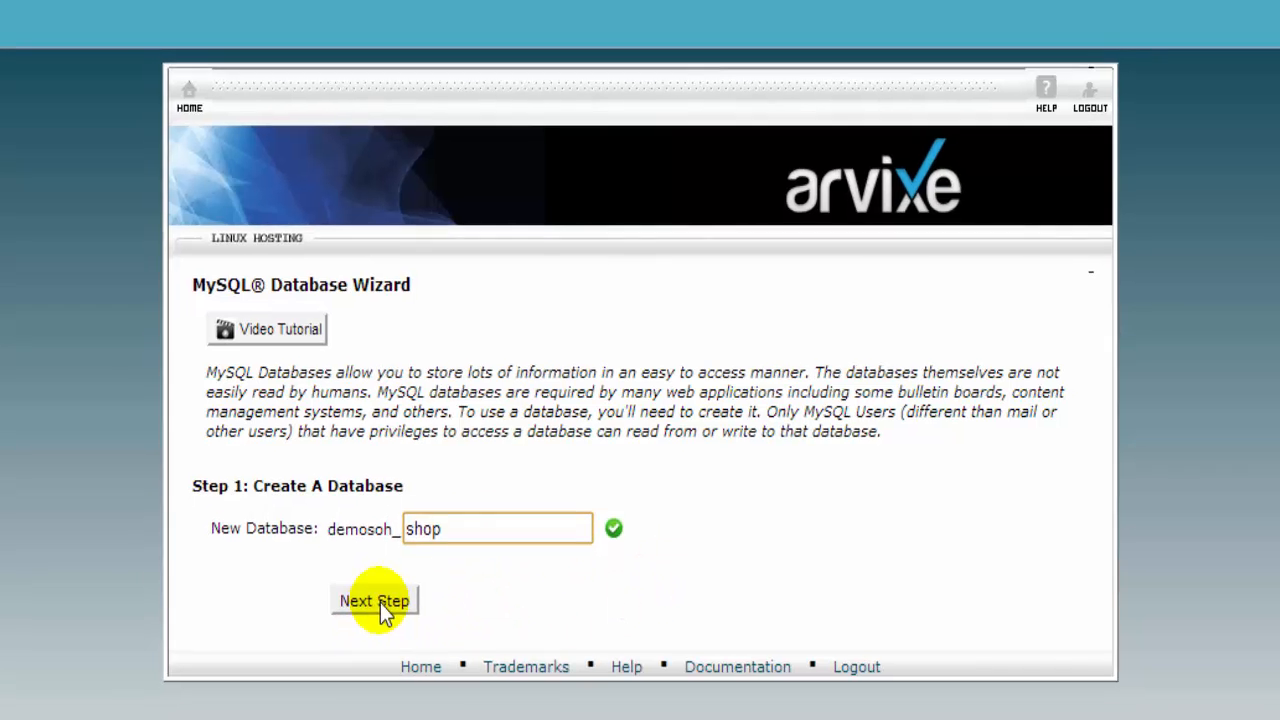
pyautogui.click(372, 607)
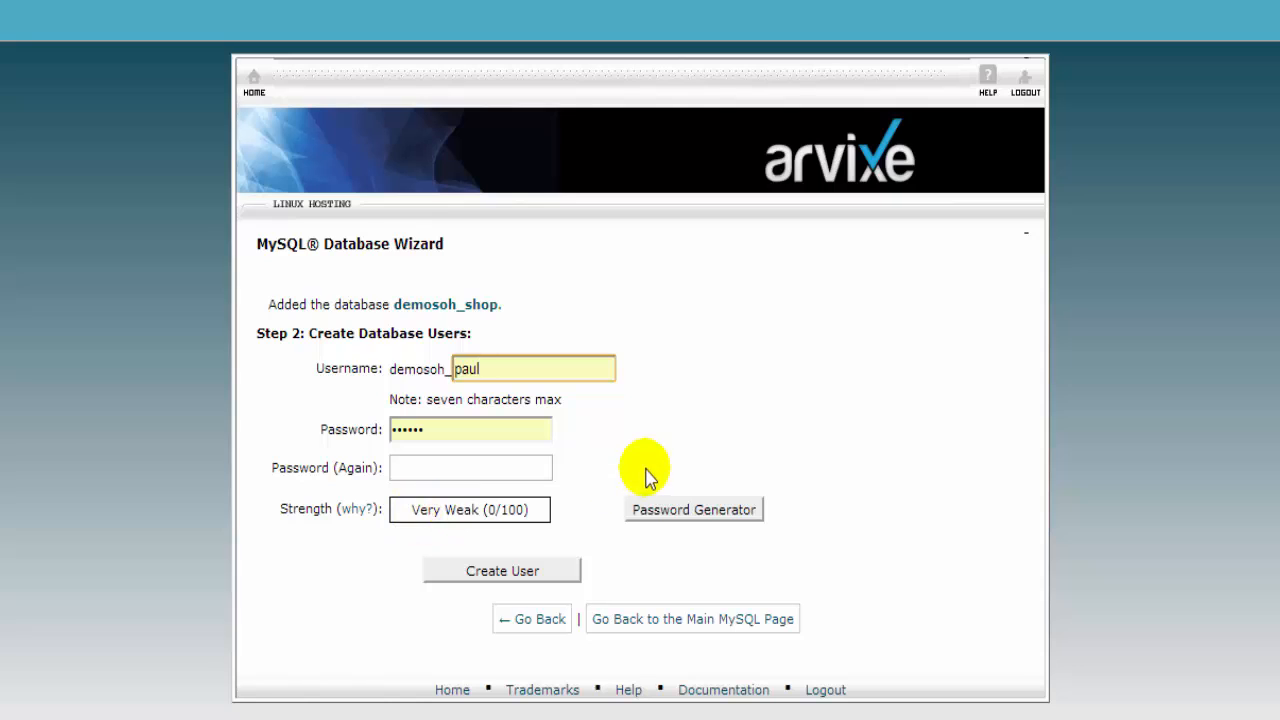
# Step: Replace the prefilled username, enter a matching password twice, and create the database user
pyautogui.doubleClick(468, 369)
pyautogui.press('BackSpace')
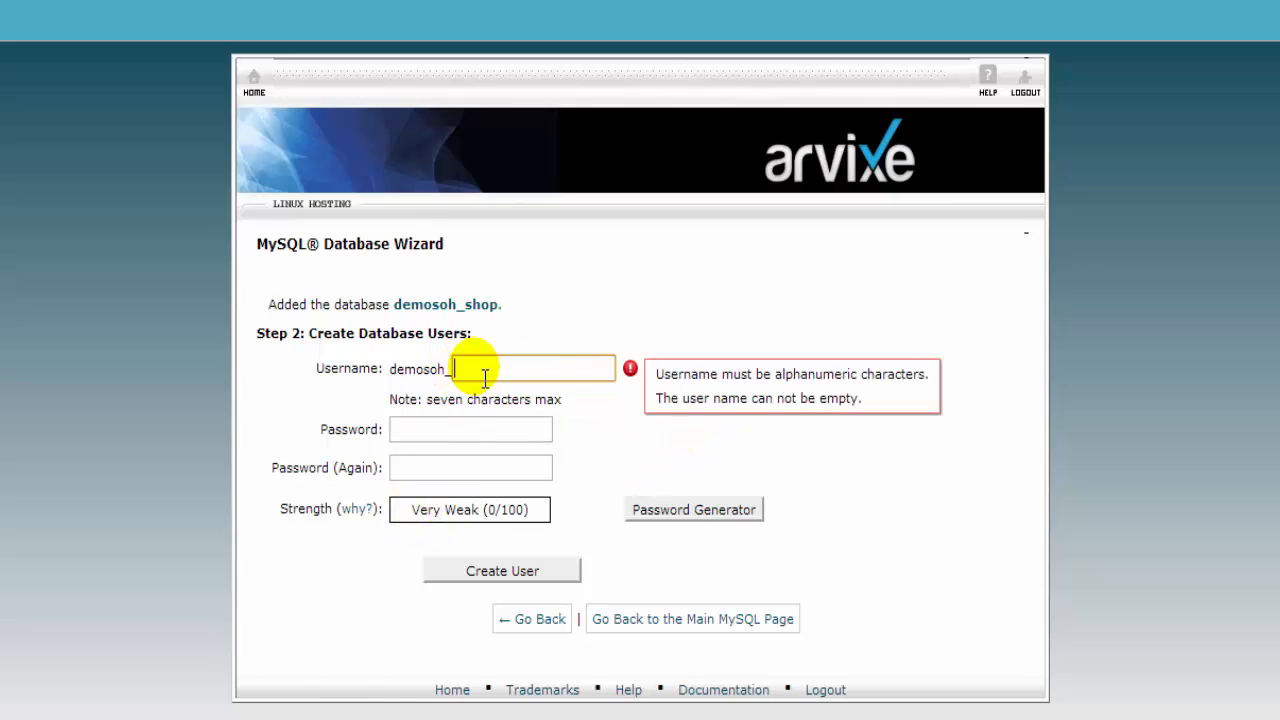
pyautogui.write('paul')
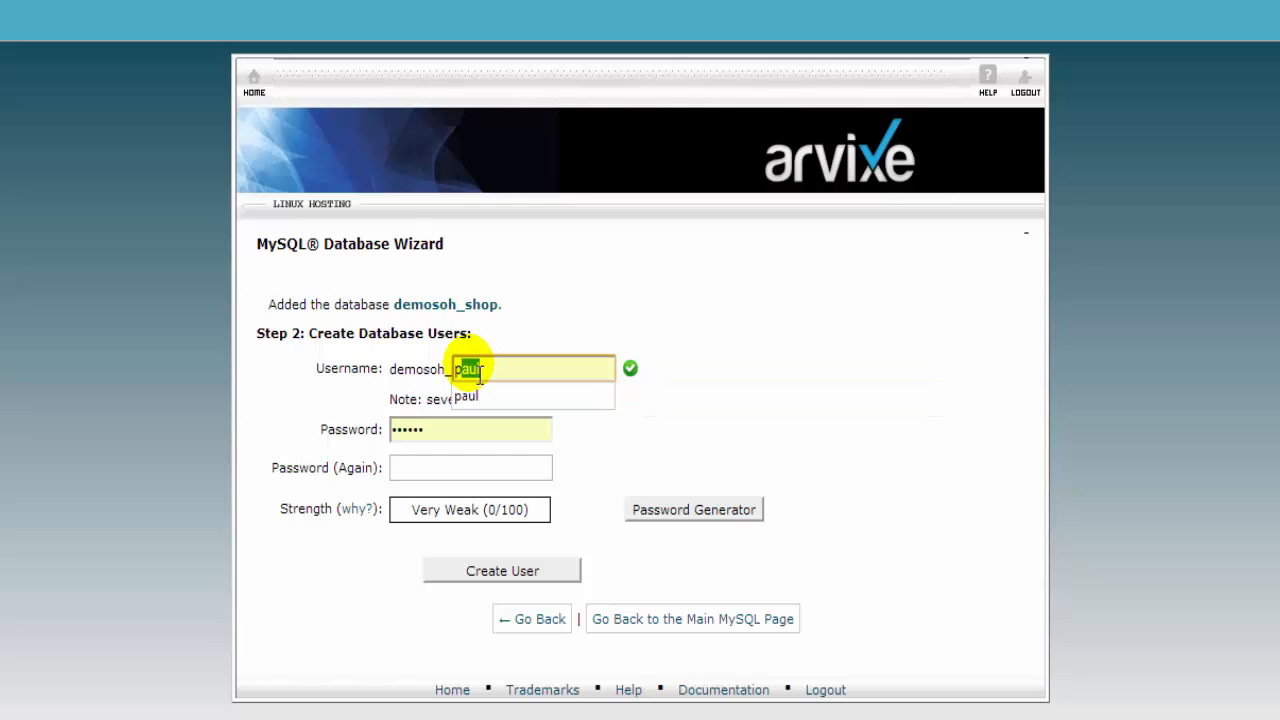
pyautogui.click(466, 438)
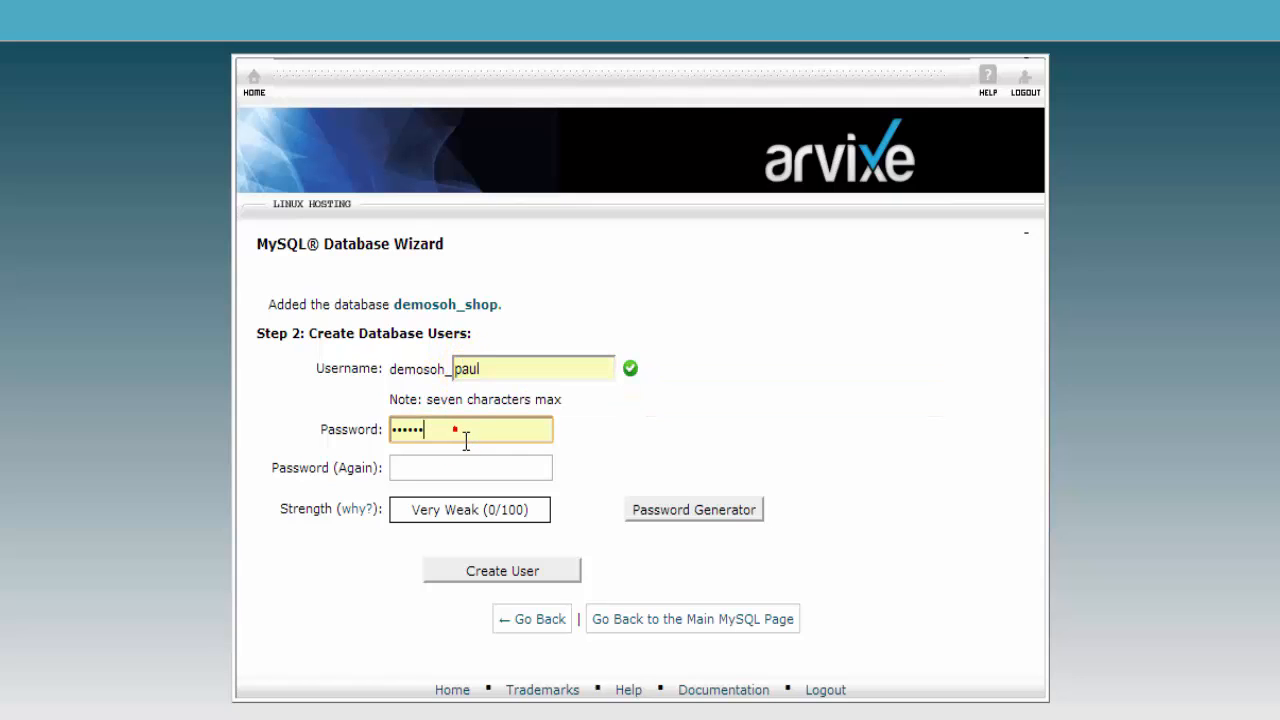
pyautogui.click(366, 427)
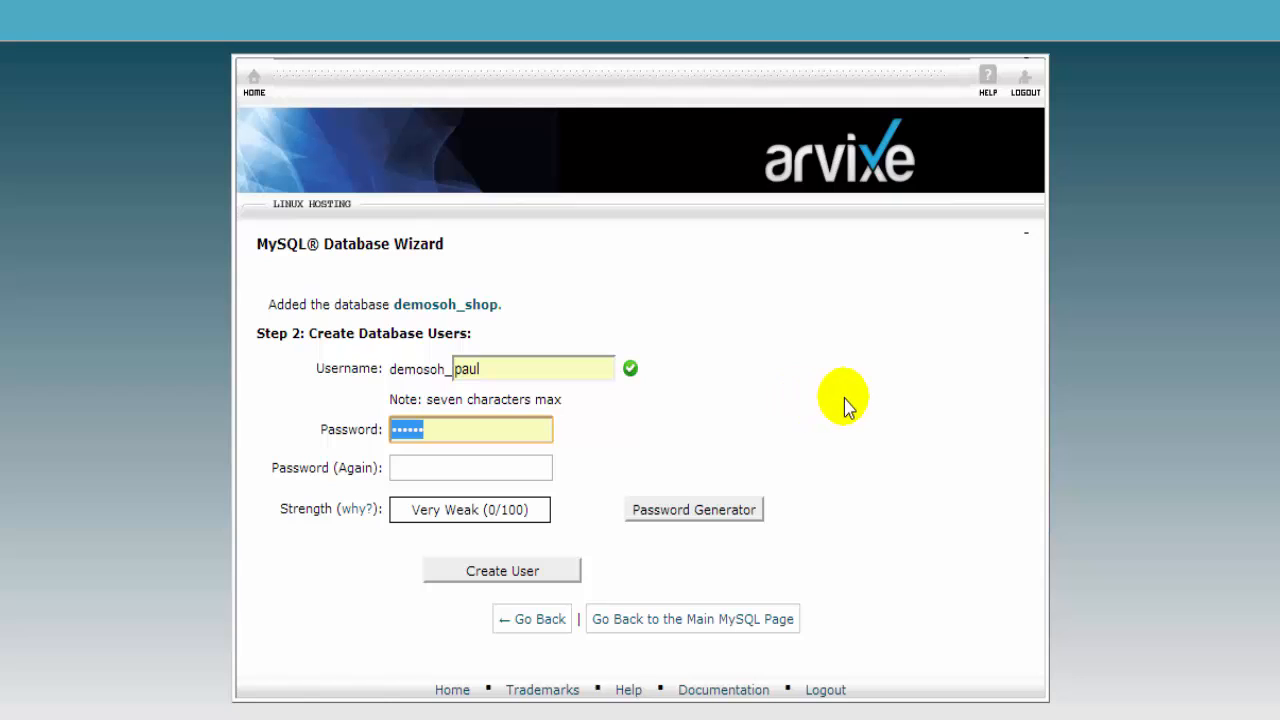
pyautogui.write('••••••')
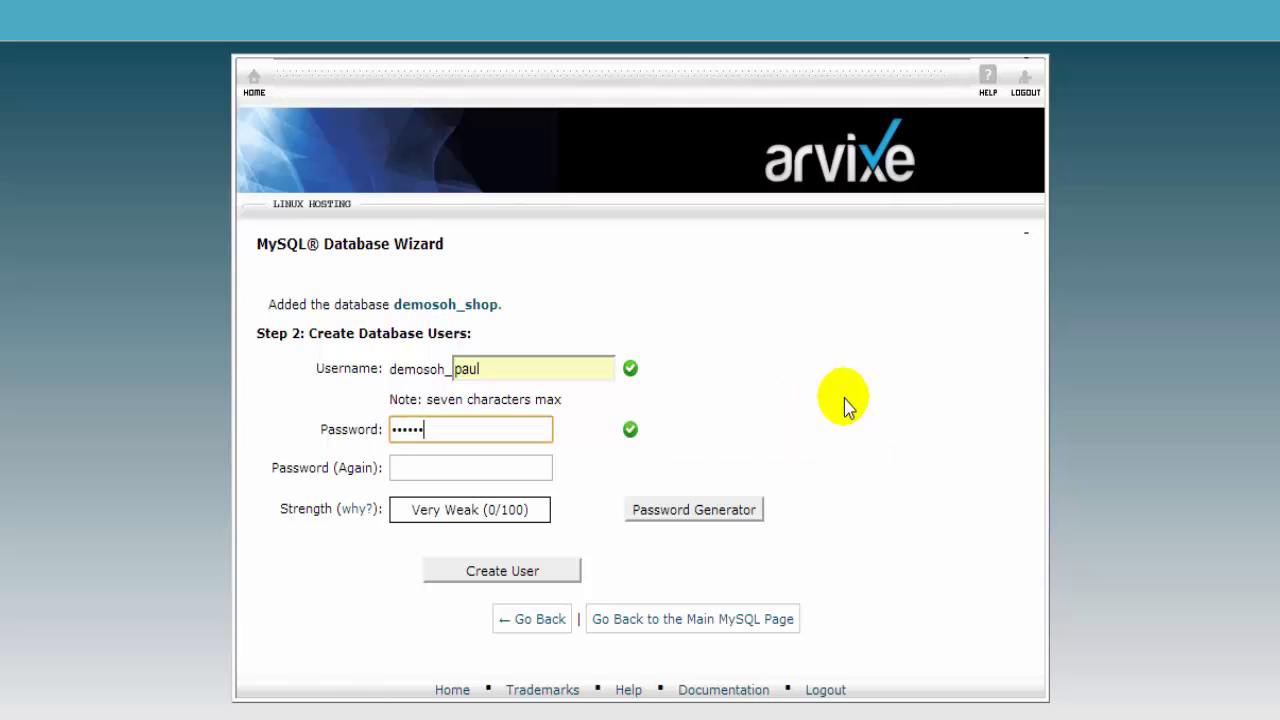
pyautogui.press('Tab')
pyautogui.write('••••••')
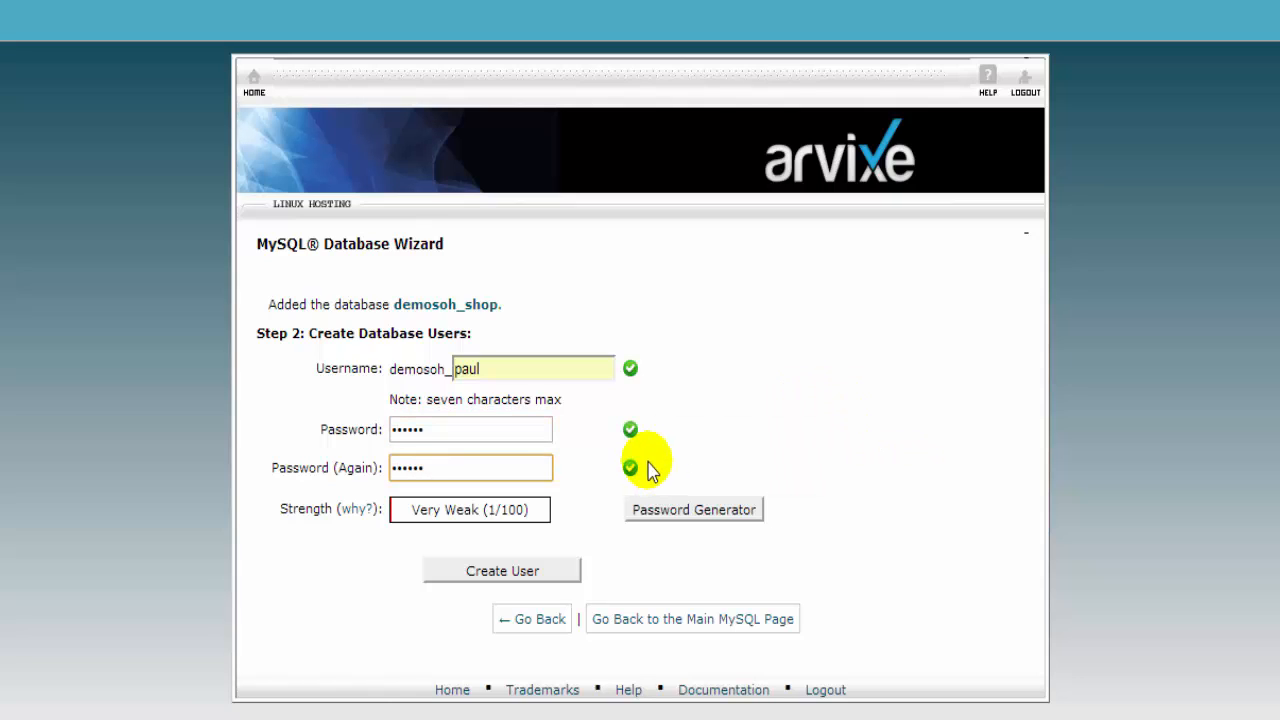
pyautogui.press('Return')
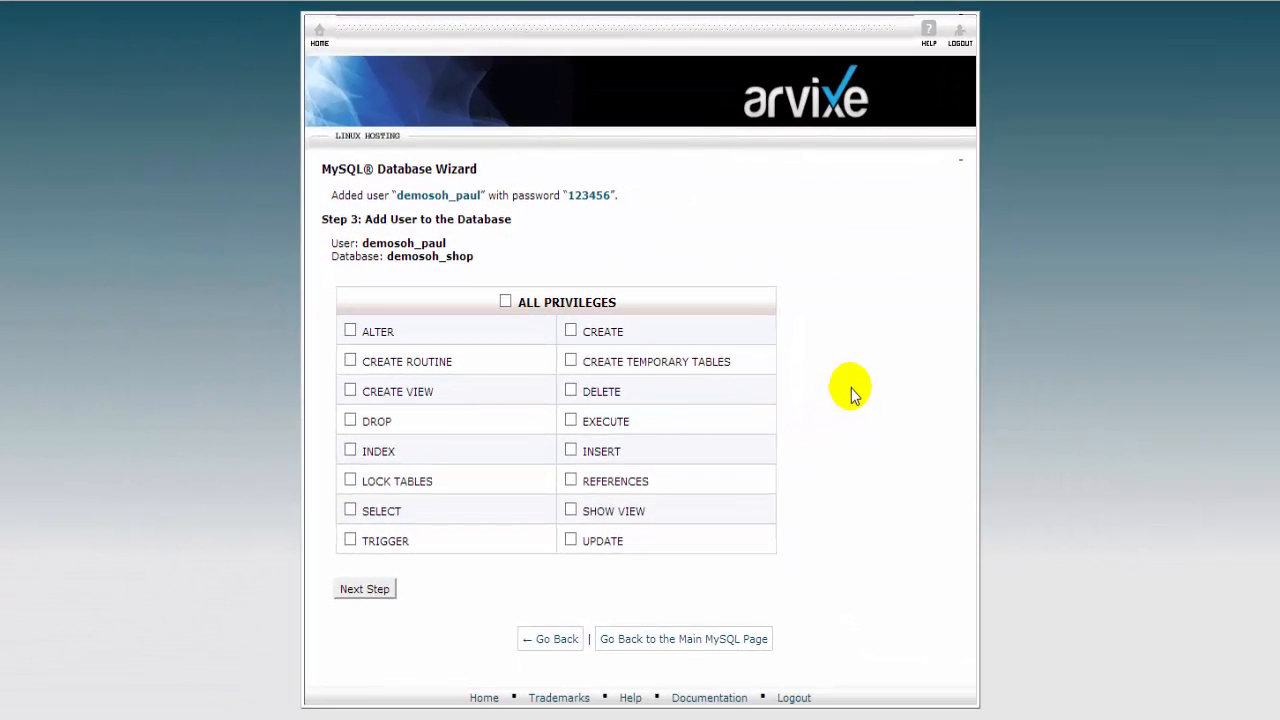
# Step: Grant the user all privileges on demosoh_shop, finish the wizard, and select the new username to copy
pyautogui.click(505, 302)
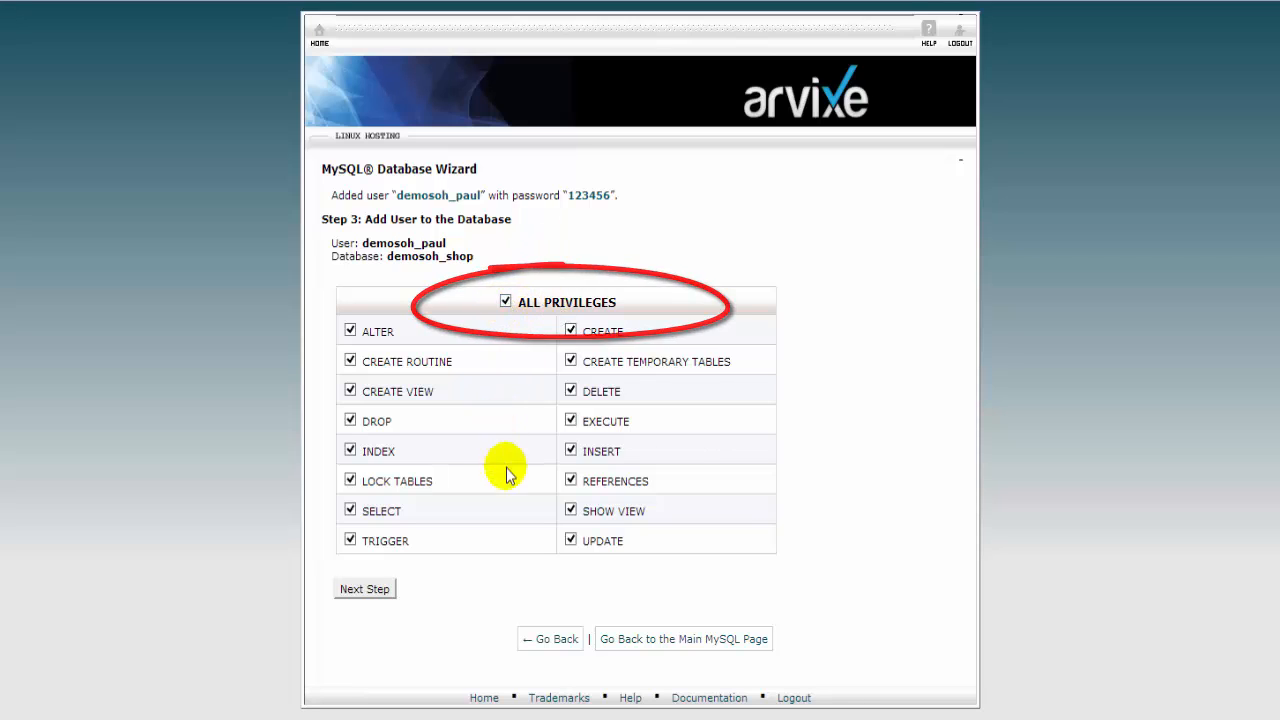
pyautogui.click(366, 592)
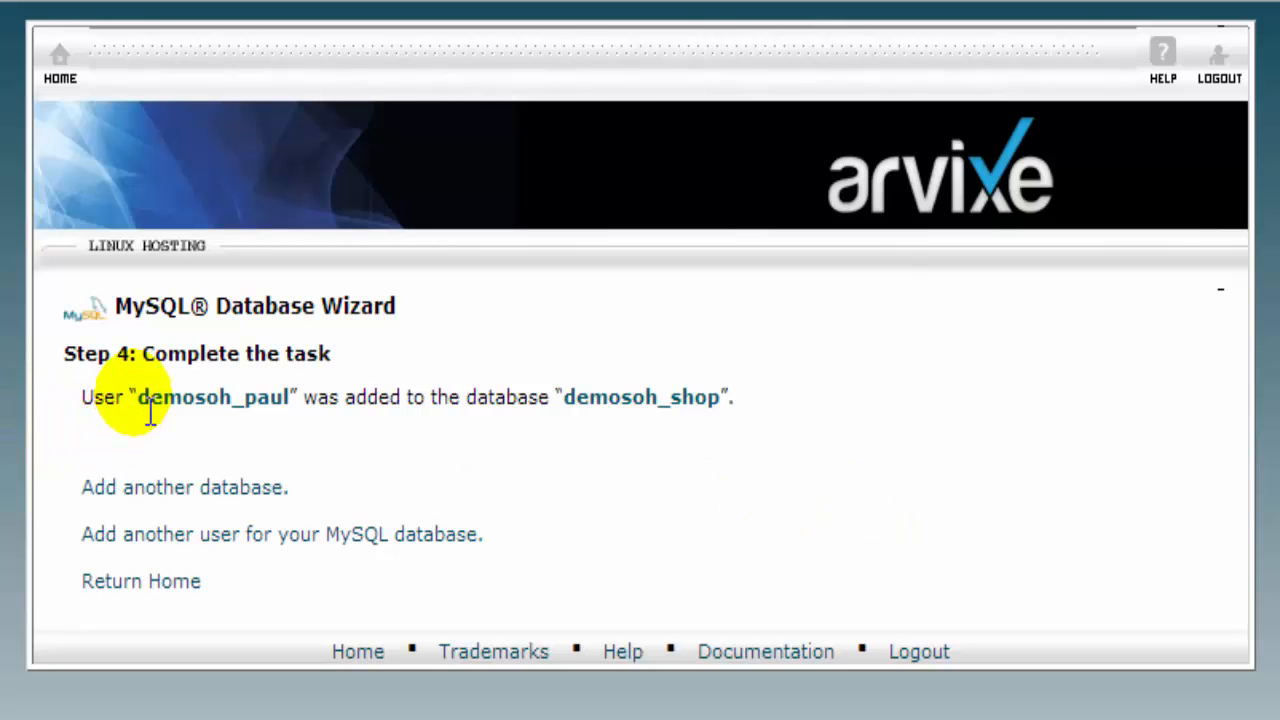
pyautogui.moveTo(140, 405); pyautogui.dragTo(301, 414)
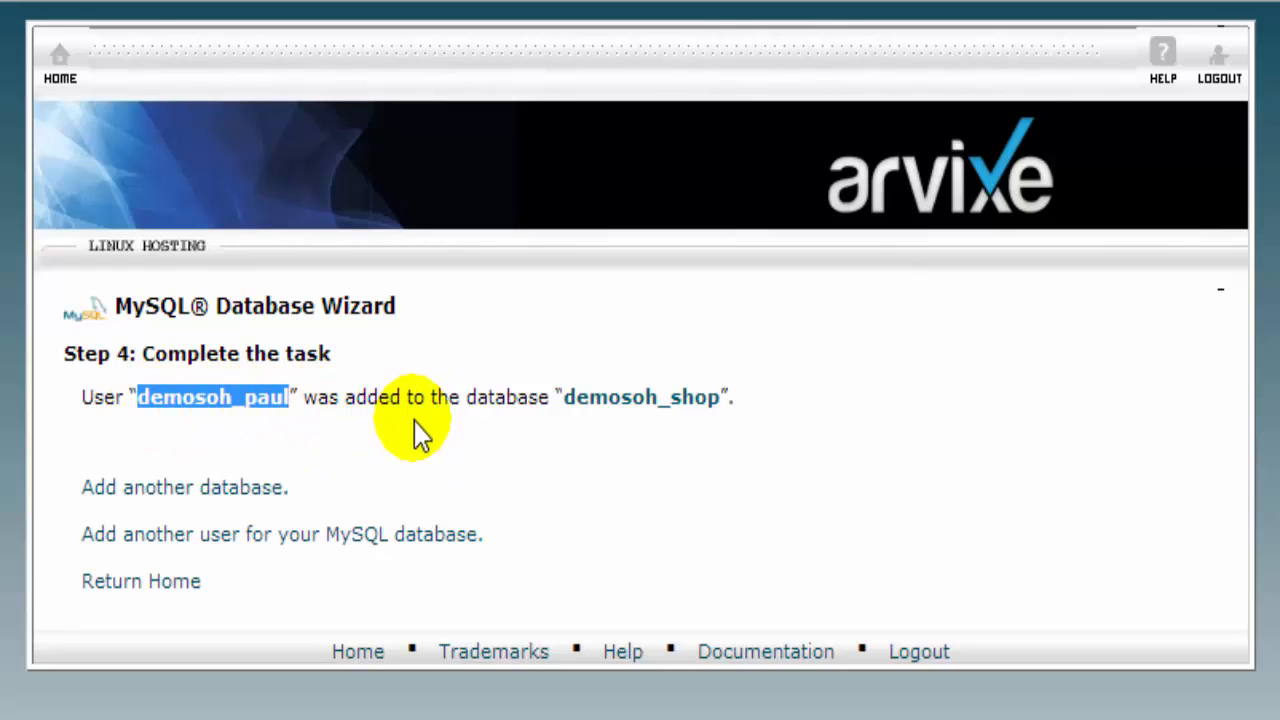
pyautogui.moveTo(565, 400); pyautogui.dragTo(690, 410)
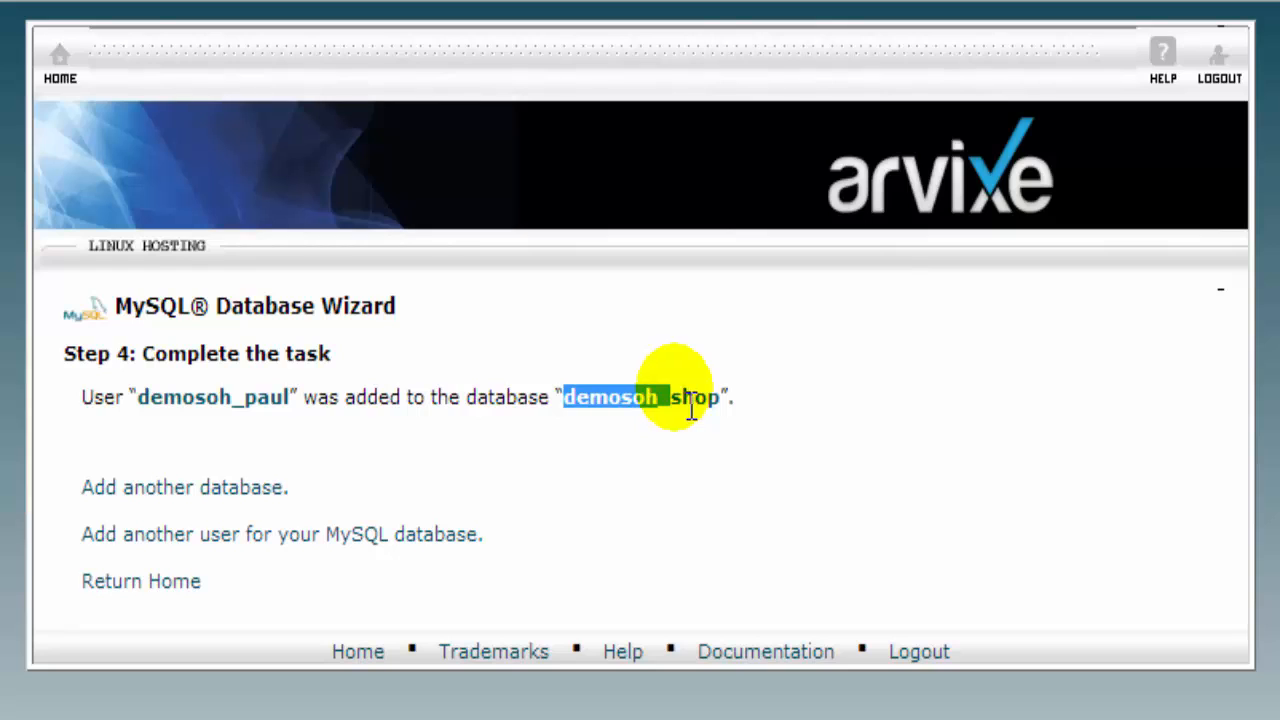
pyautogui.click(657, 478)
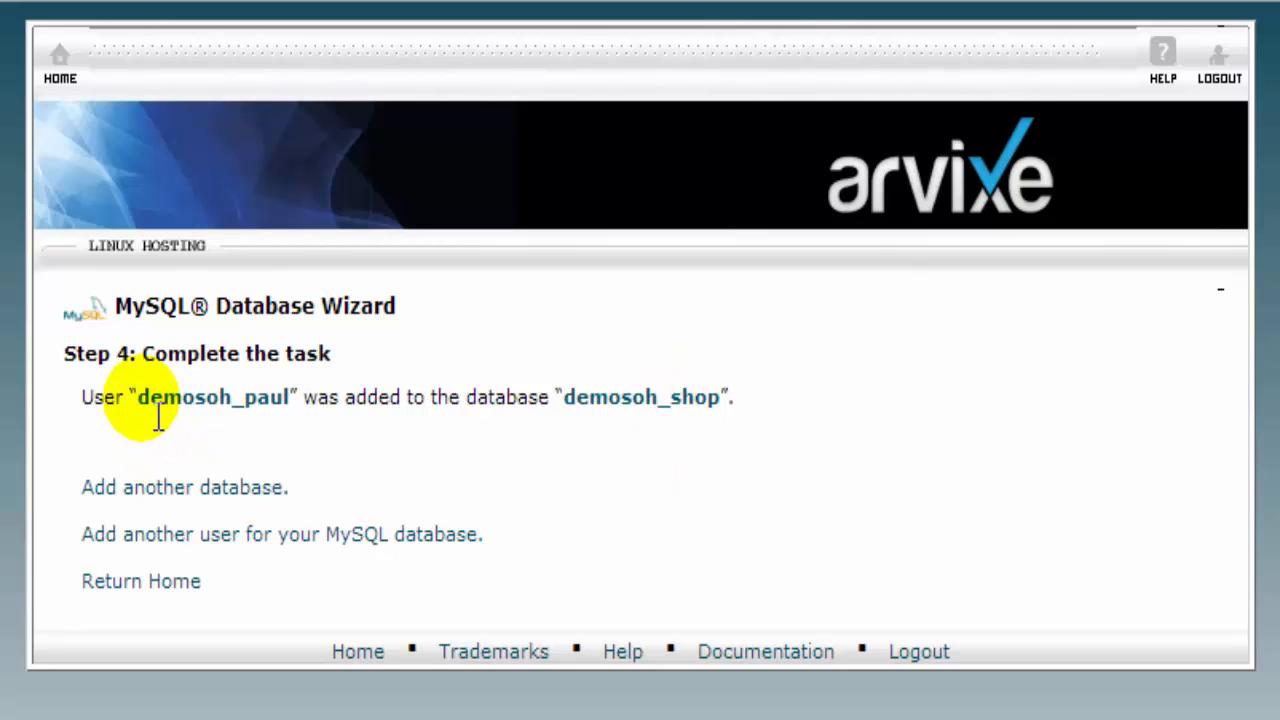
pyautogui.moveTo(139, 398); pyautogui.dragTo(295, 404)
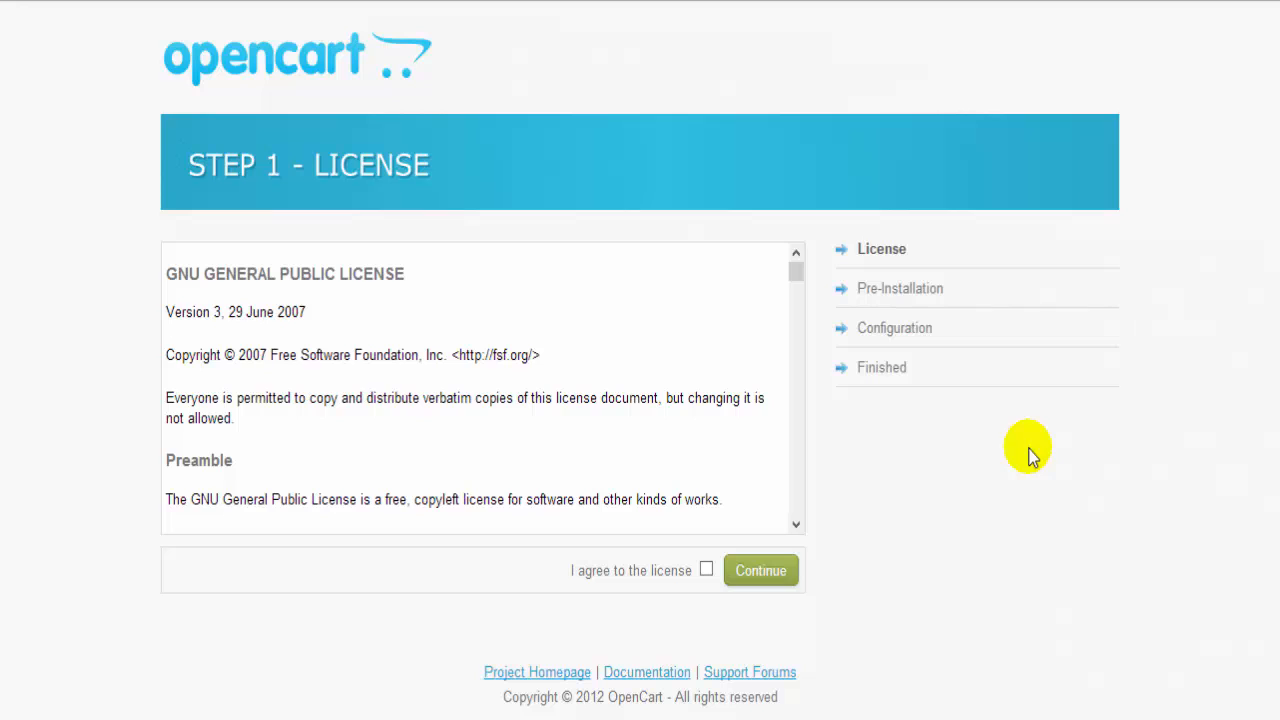
# Step: Agree to the GNU license and continue to Step 2 - Pre-Installation
pyautogui.click(707, 571)
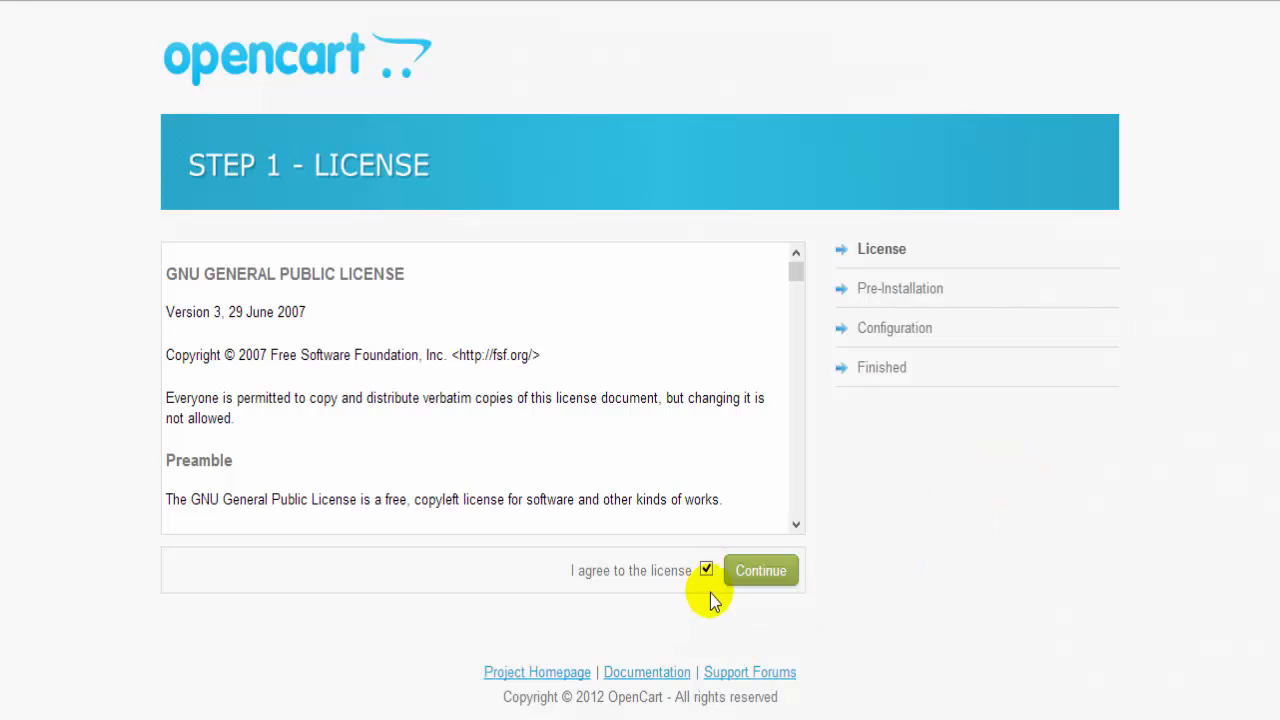
pyautogui.click(771, 574)
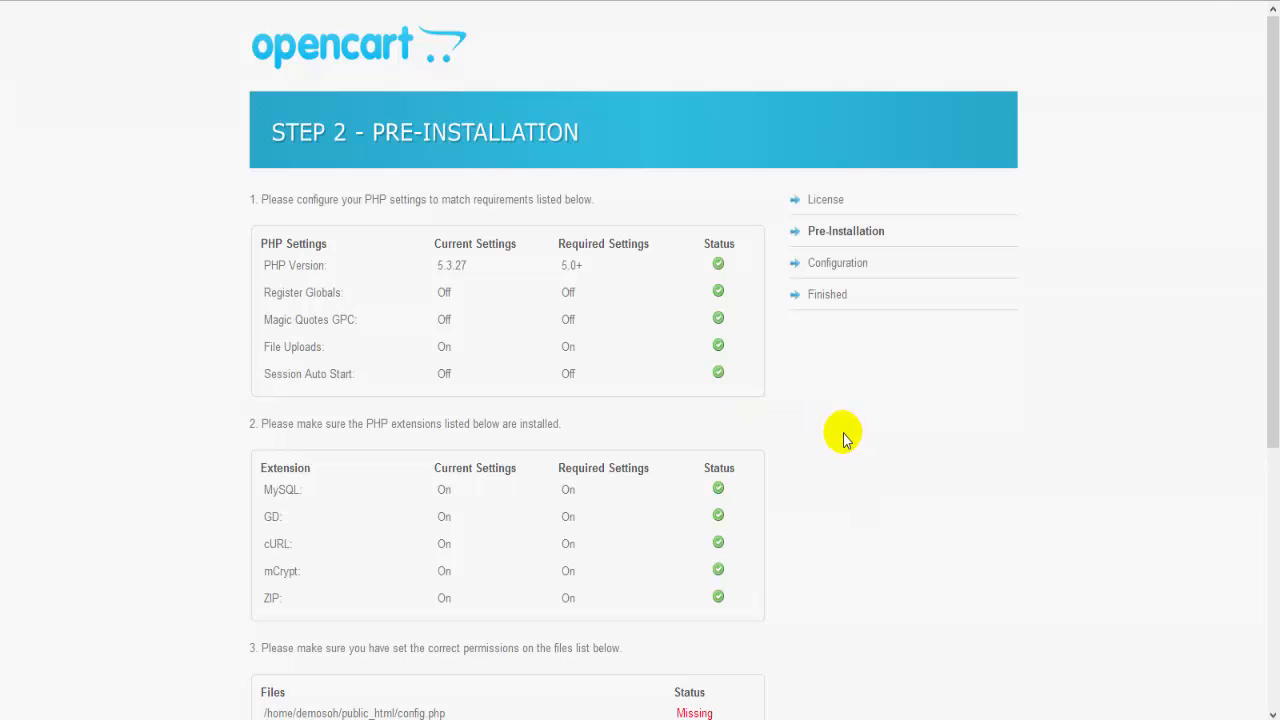
# Step: Review the Step 2 checks and mark admin/config.php and config-dist.php in the red warning
pyautogui.scroll(-3, 843, 428)
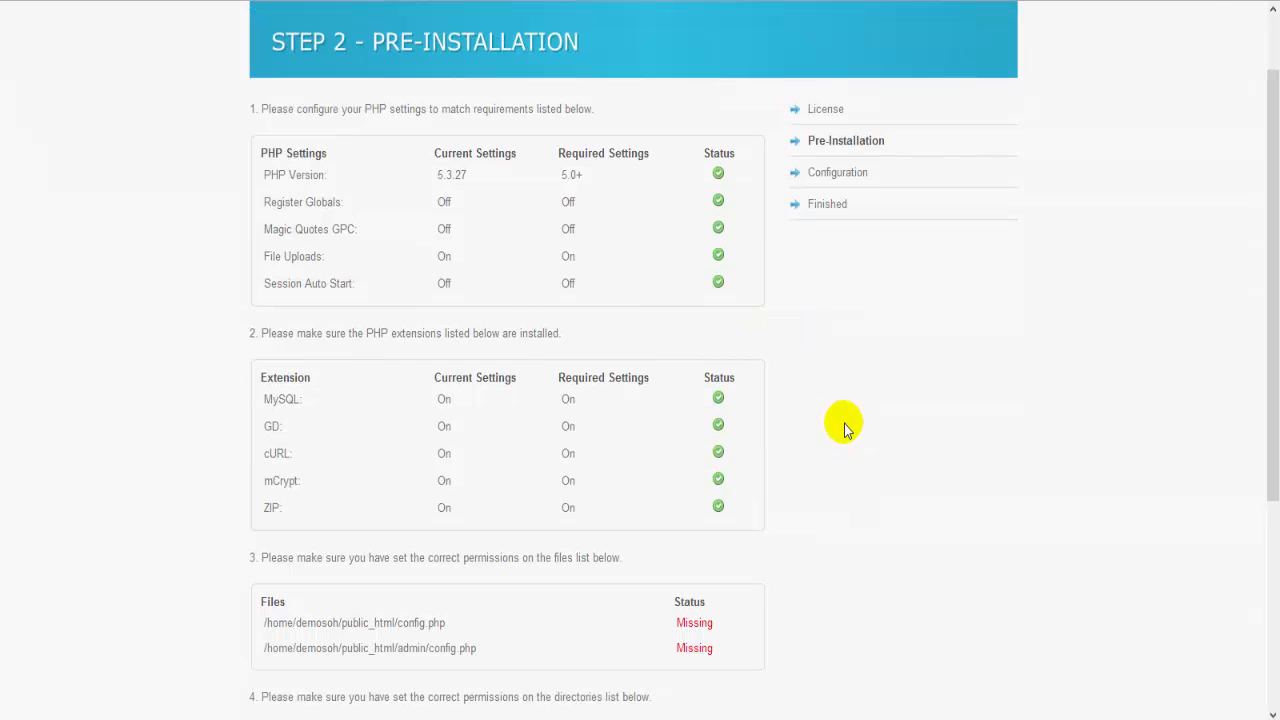
pyautogui.scroll(-2, 843, 428)
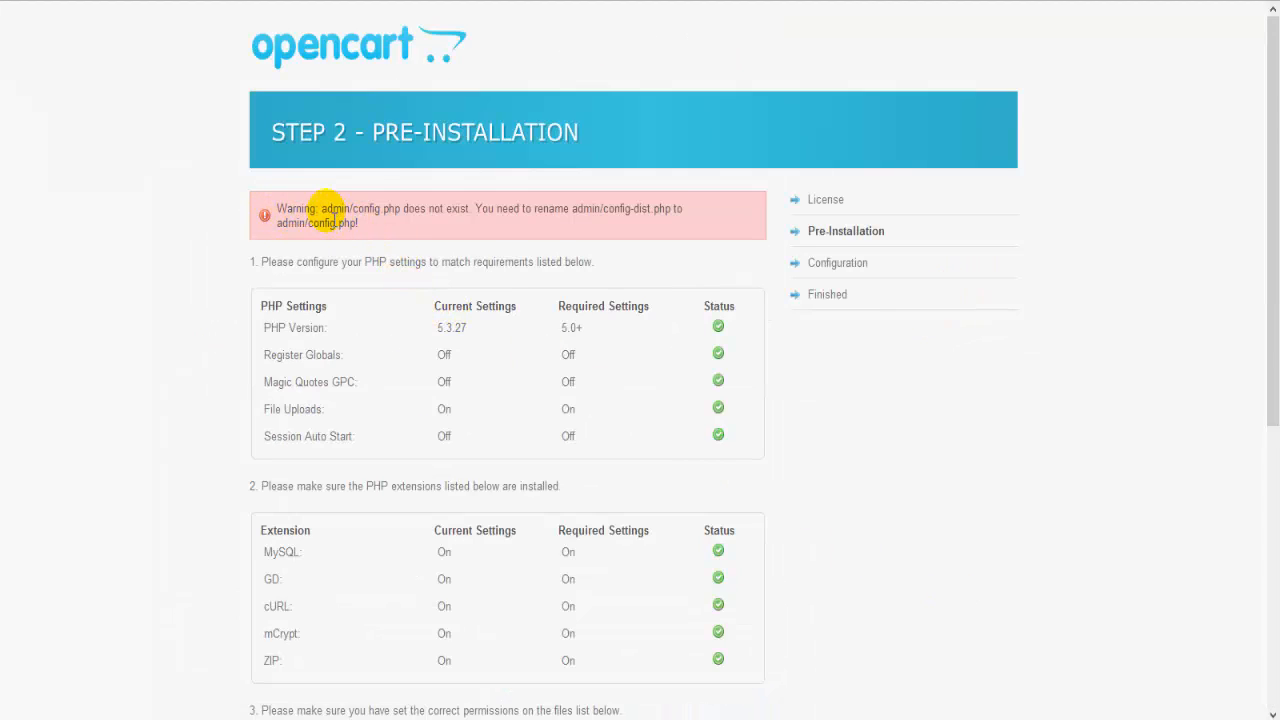
pyautogui.moveTo(322, 210); pyautogui.dragTo(401, 211)
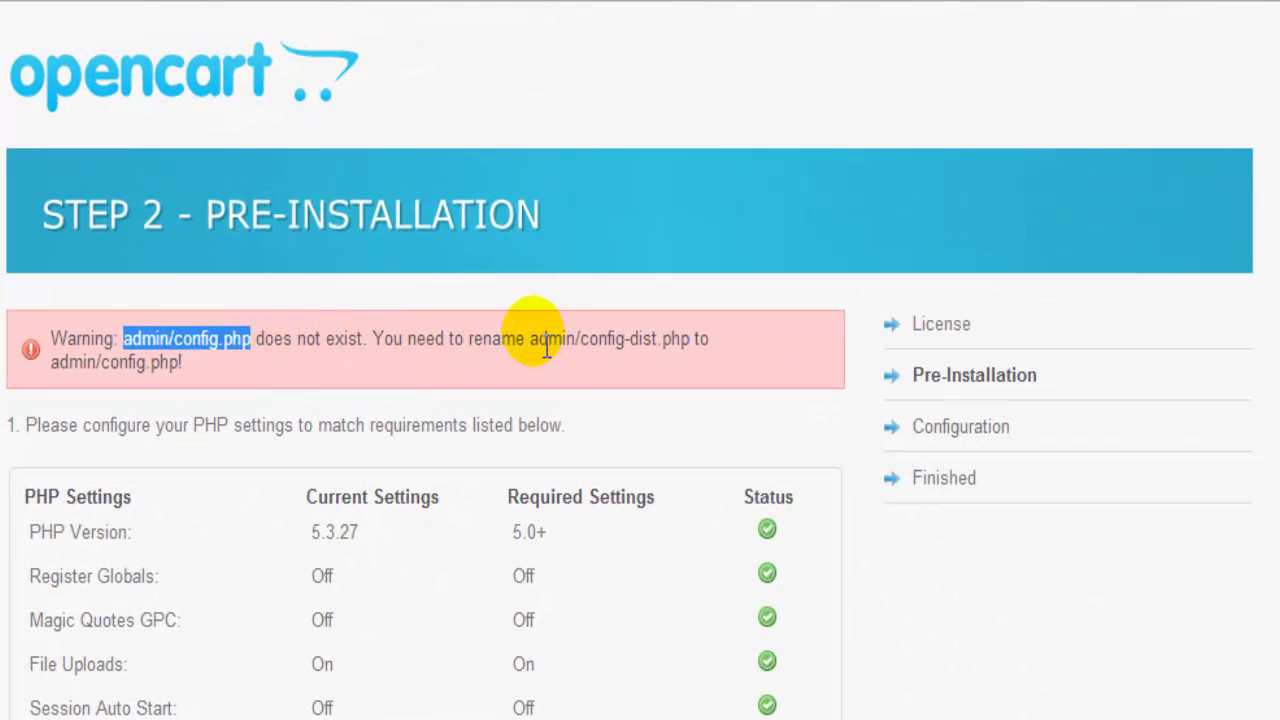
pyautogui.moveTo(532, 341); pyautogui.dragTo(690, 342)
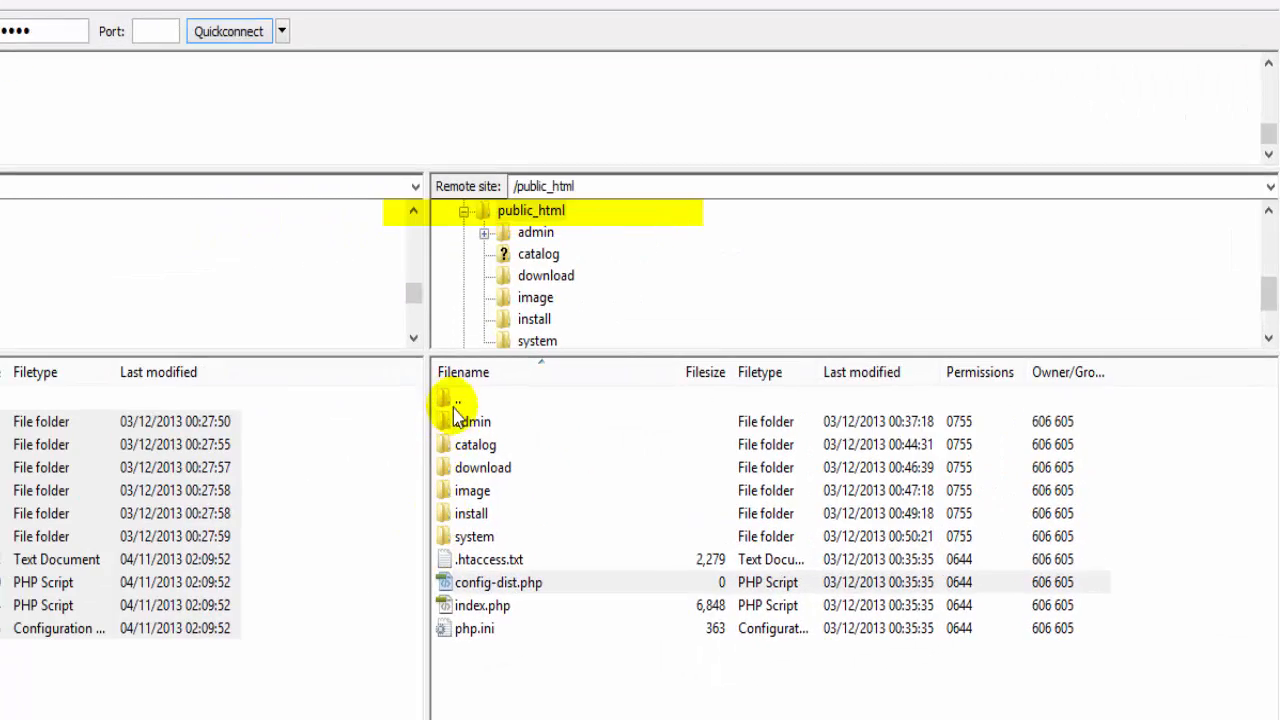
# Step: Open the server's admin folder and rename config-dist.php there to config.php
pyautogui.click(453, 405)
pyautogui.doubleClick(460, 421)
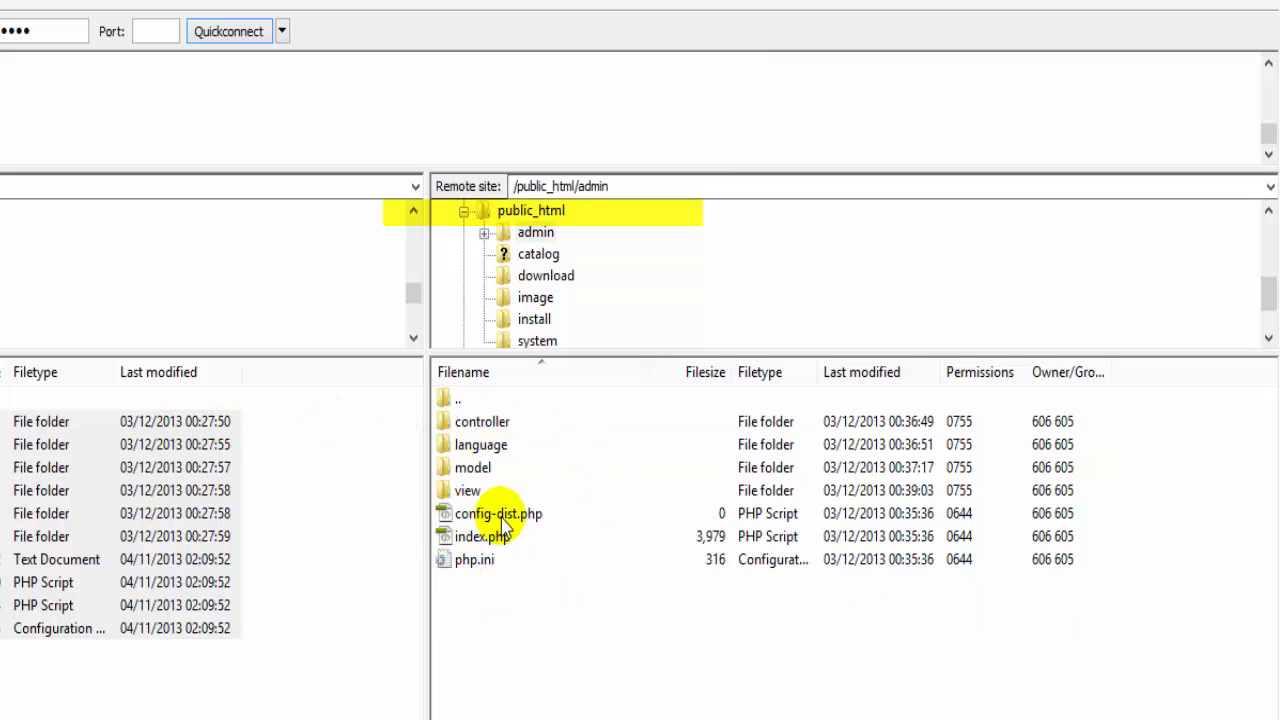
pyautogui.rightClick(527, 521)
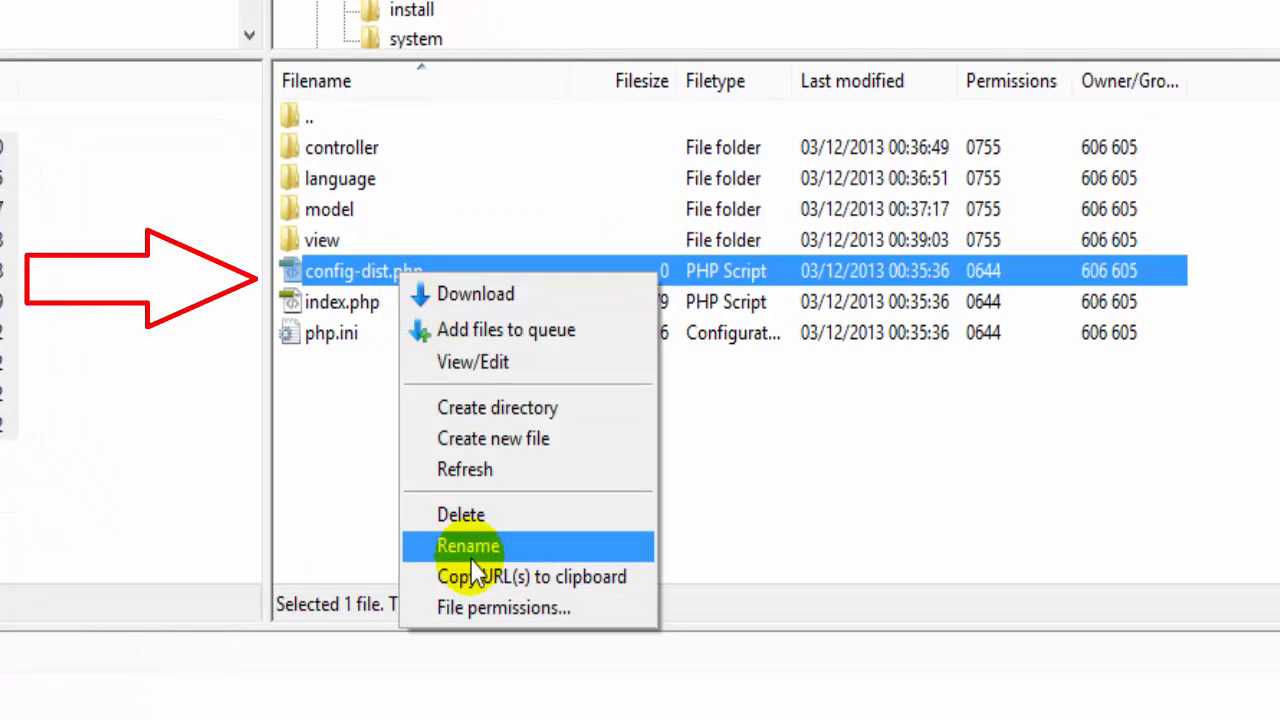
pyautogui.click(470, 548)
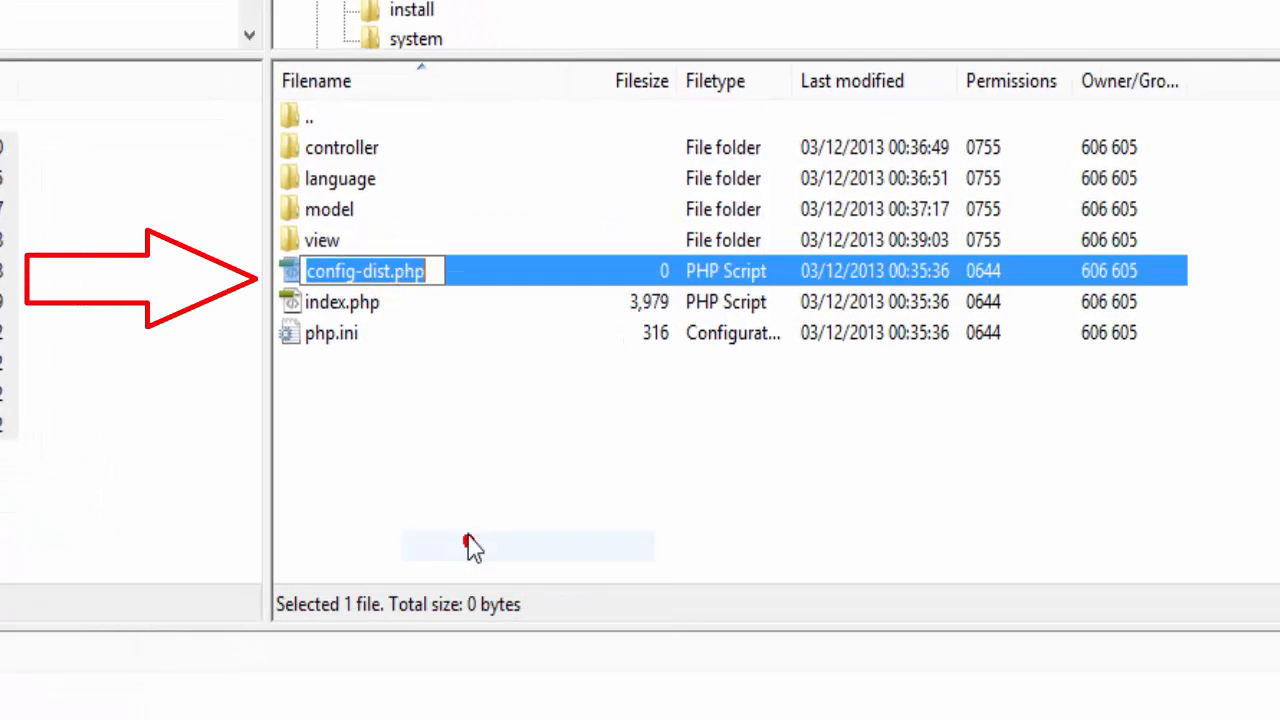
pyautogui.click(390, 274)
pyautogui.press('Delete')
pyautogui.press('BackSpace')
pyautogui.press('BackSpace')
pyautogui.press('BackSpace')
pyautogui.press('BackSpace')
pyautogui.press('BackSpace')
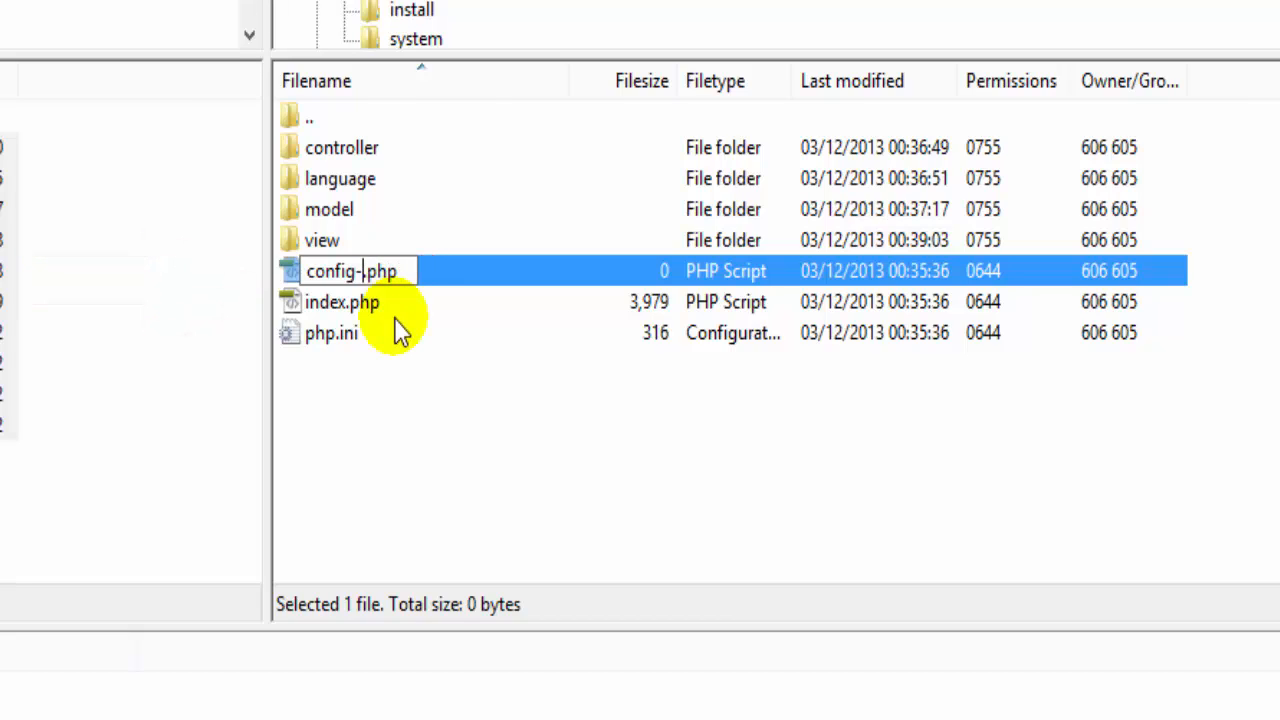
pyautogui.write('g')
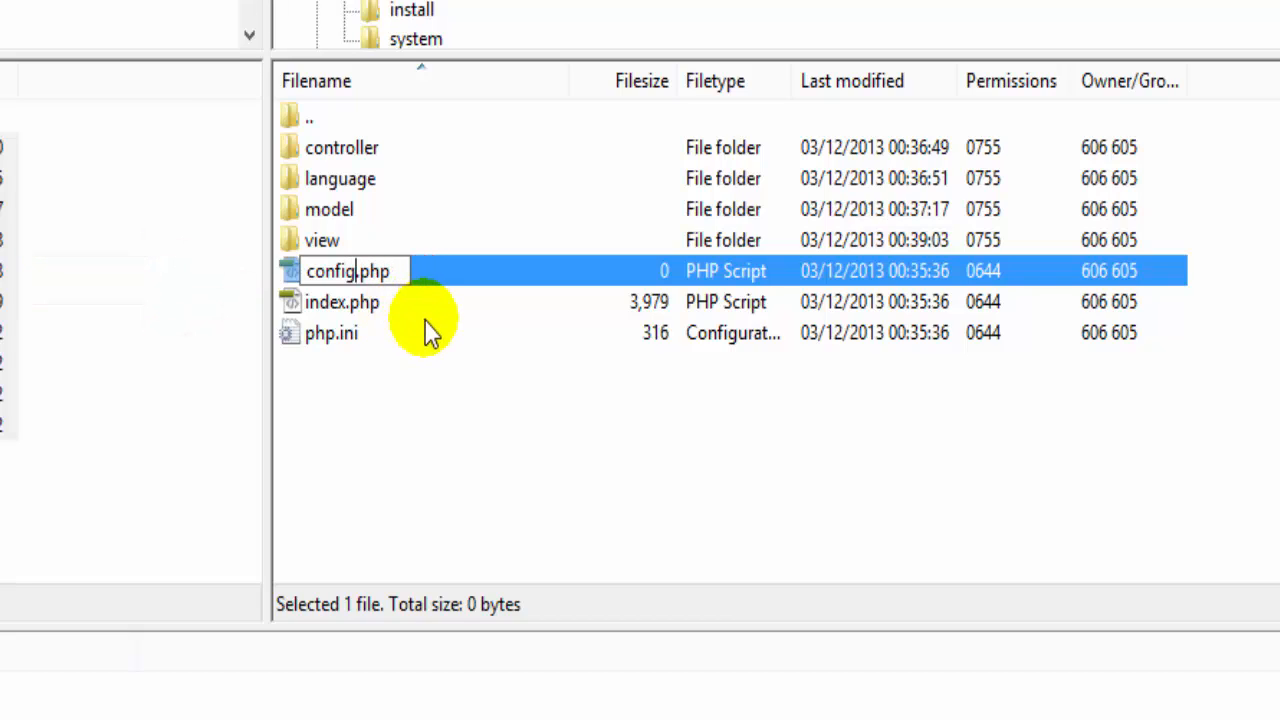
pyautogui.click(407, 390)
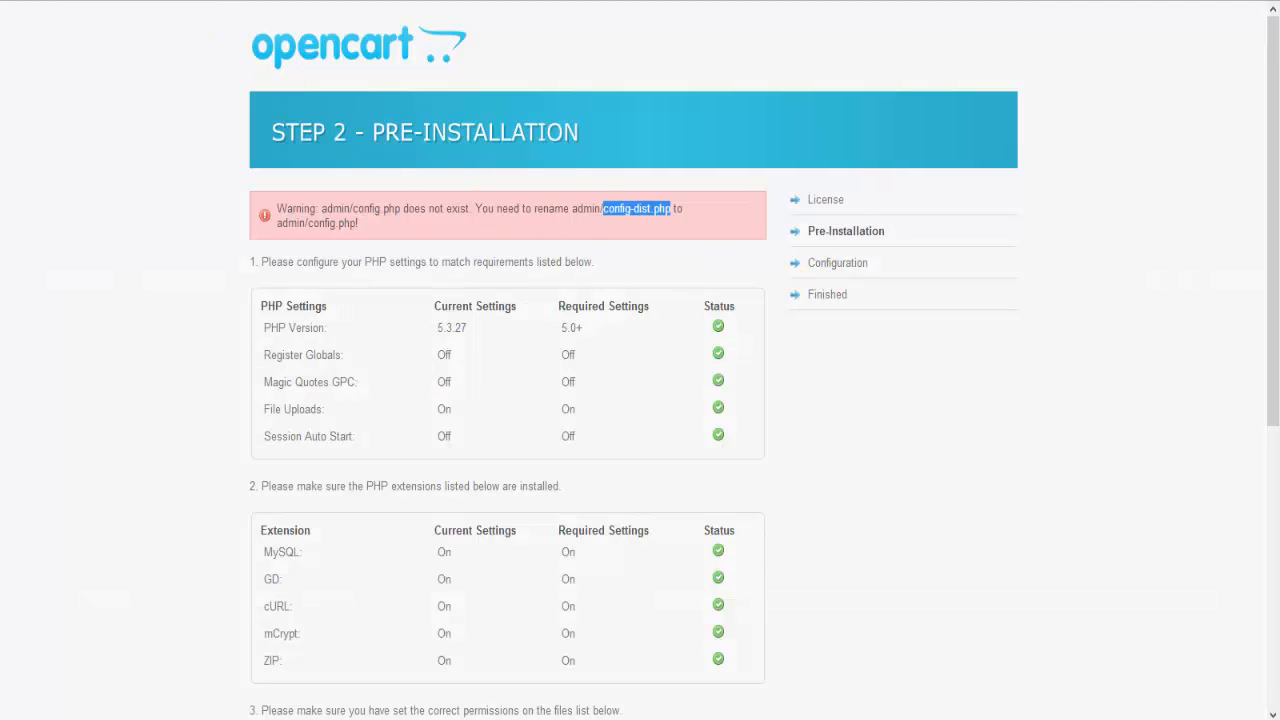
# Step: Reload the Pre-Installation checks and mark config.php in the updated warning
pyautogui.press('F5')
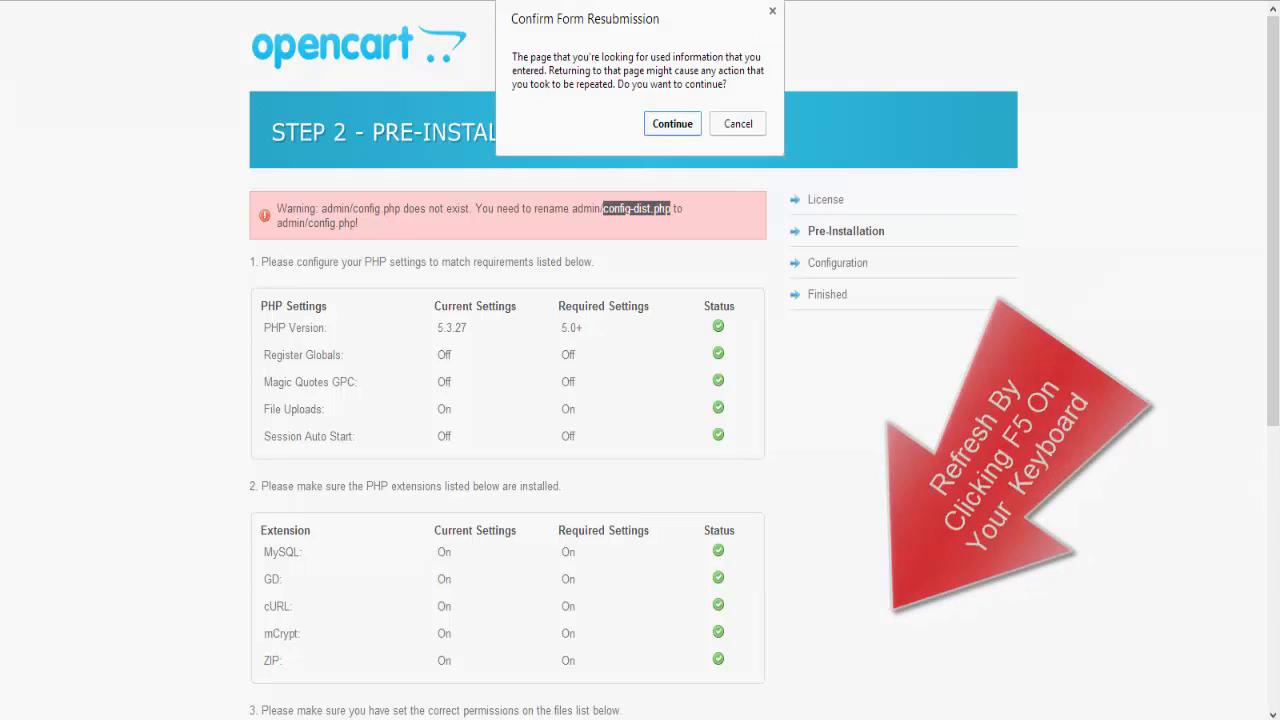
pyautogui.click(673, 123)
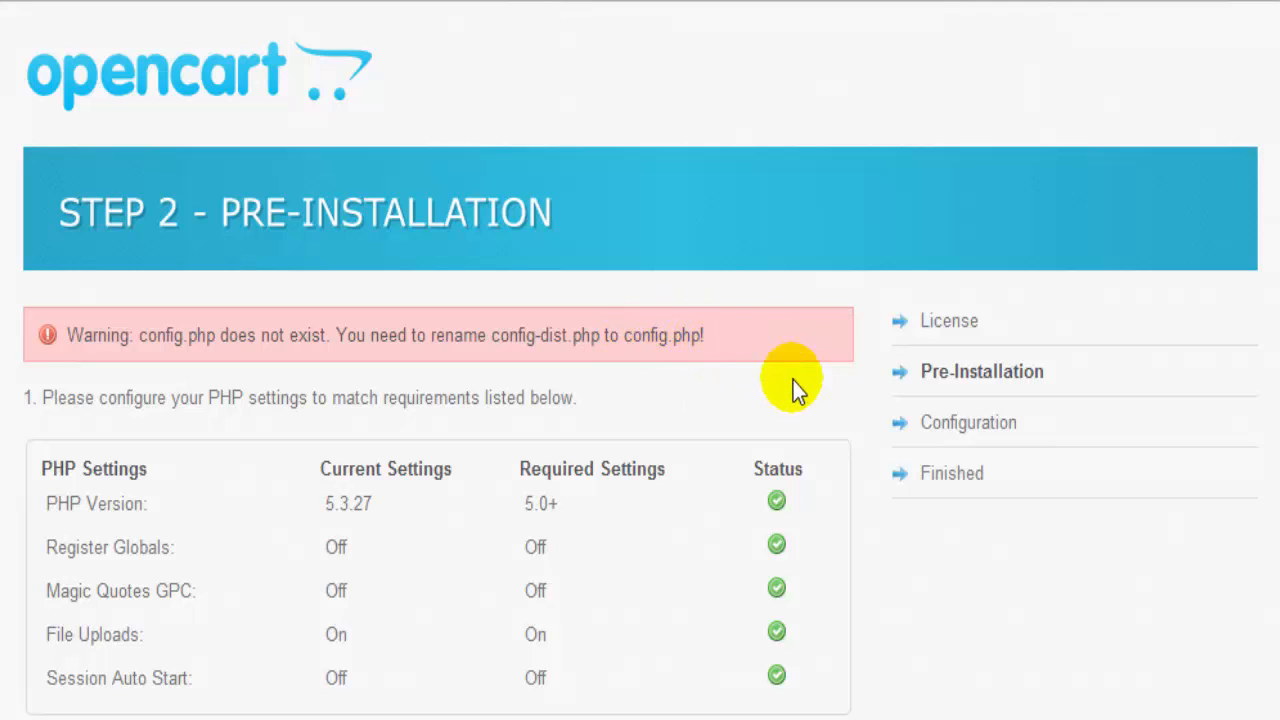
pyautogui.moveTo(623, 337); pyautogui.dragTo(727, 357)
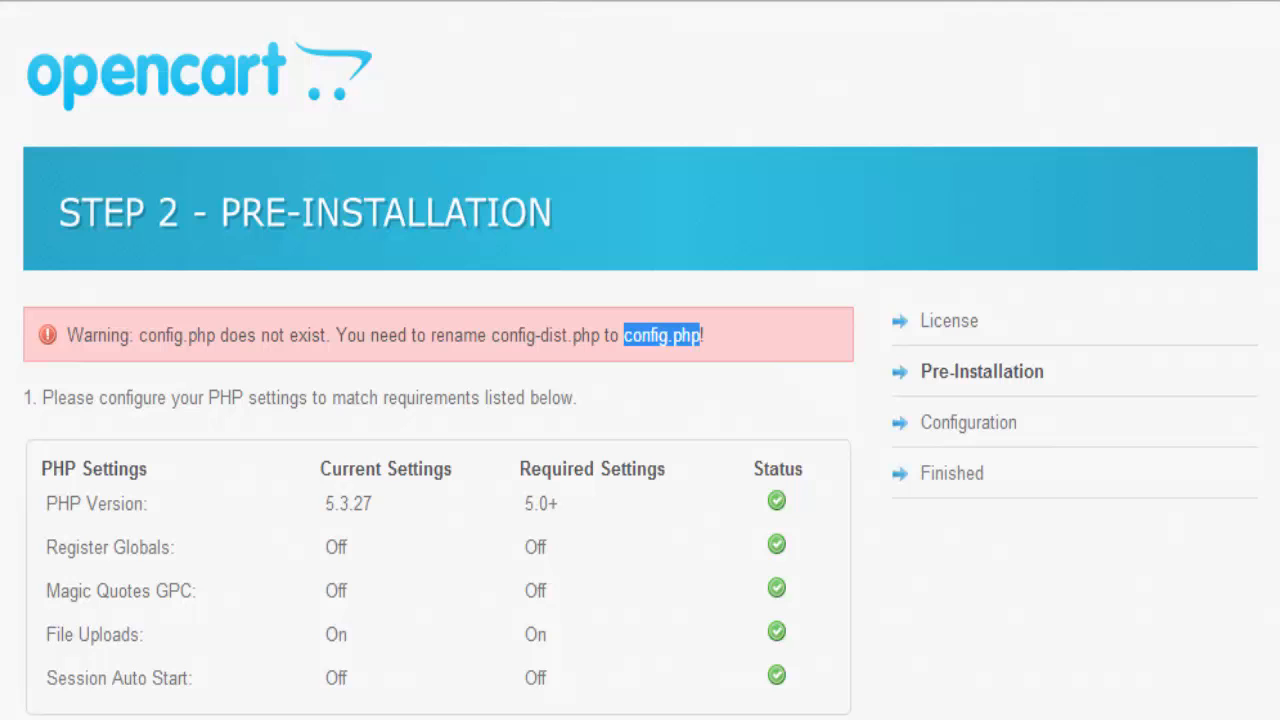
# Step: Go back up to public_html on the server and rename config-dist.php to config.php
pyautogui.click(276, 668)
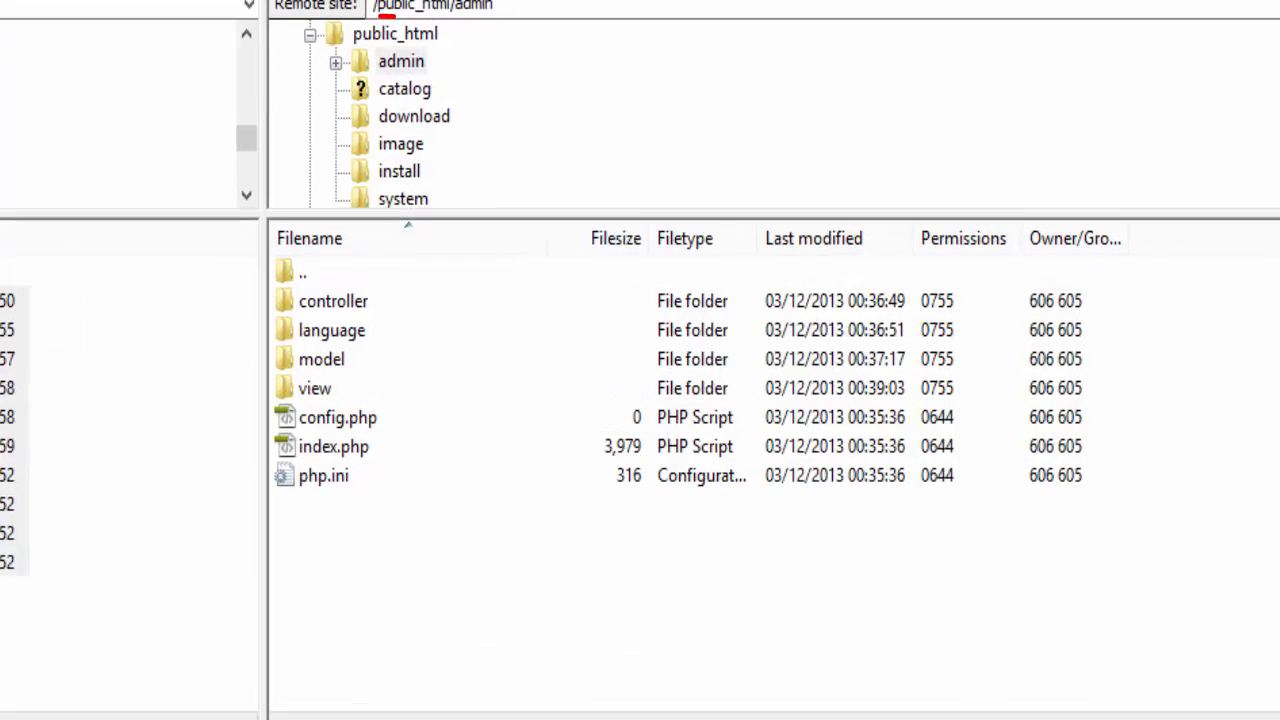
pyautogui.doubleClick(298, 271)
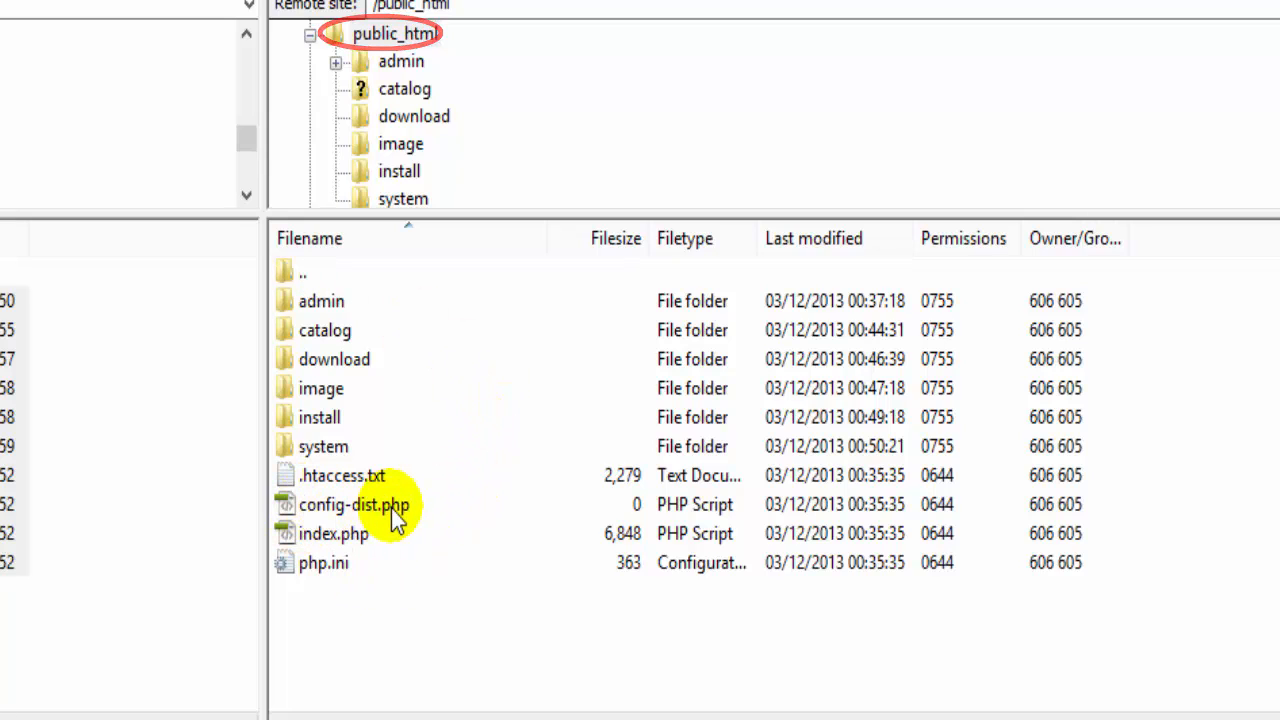
pyautogui.rightClick(375, 508)
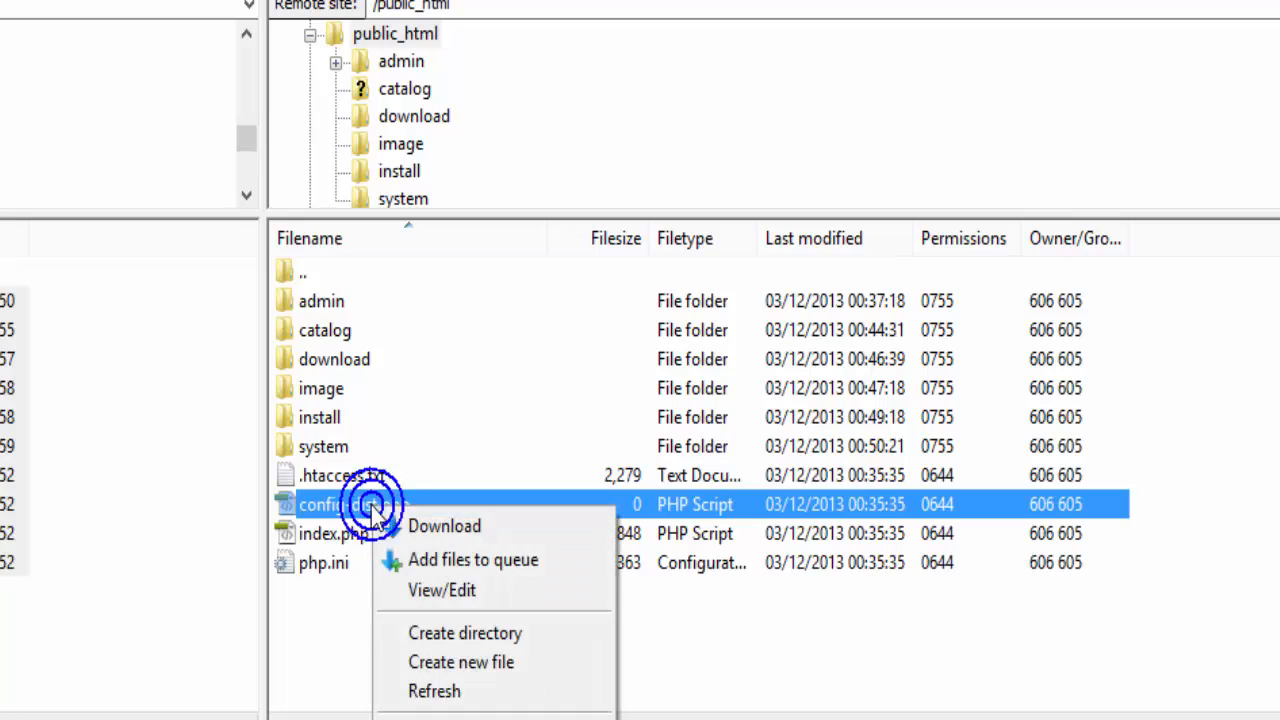
pyautogui.click(434, 719)
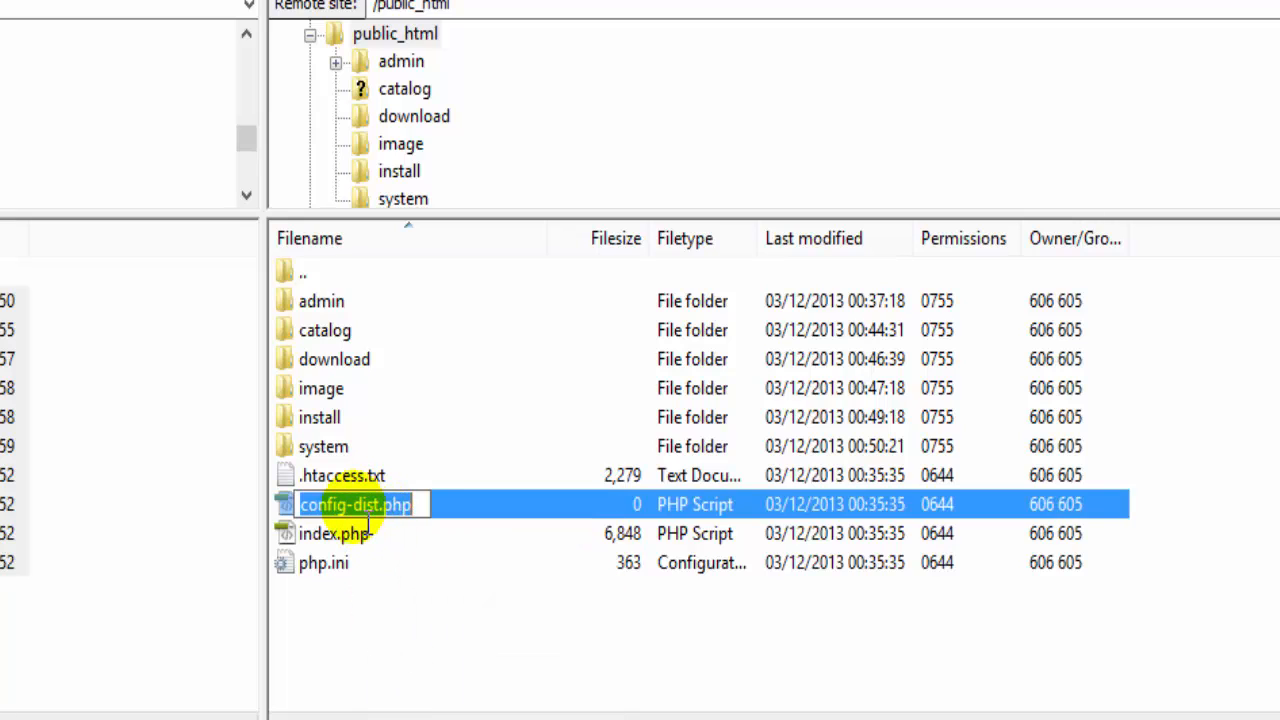
pyautogui.click(346, 500)
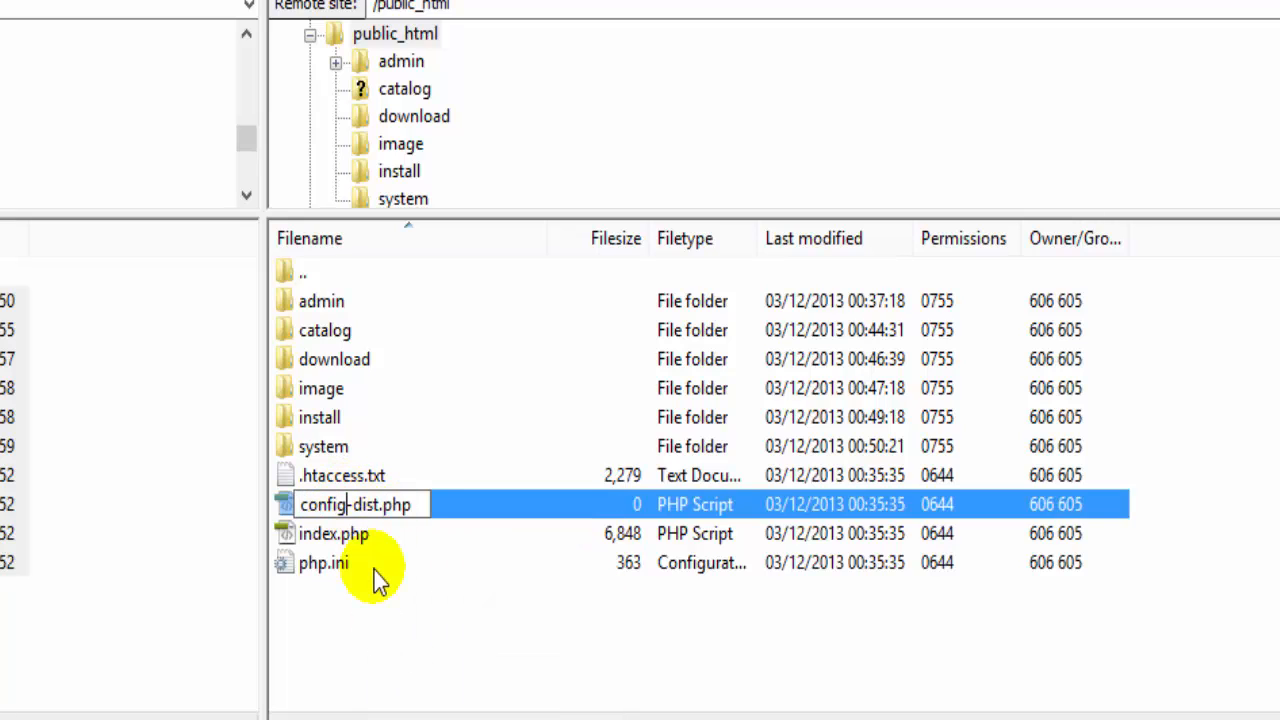
pyautogui.press('Delete')
pyautogui.press('Delete')
pyautogui.press('Delete')
pyautogui.press('Delete')
pyautogui.press('Delete')
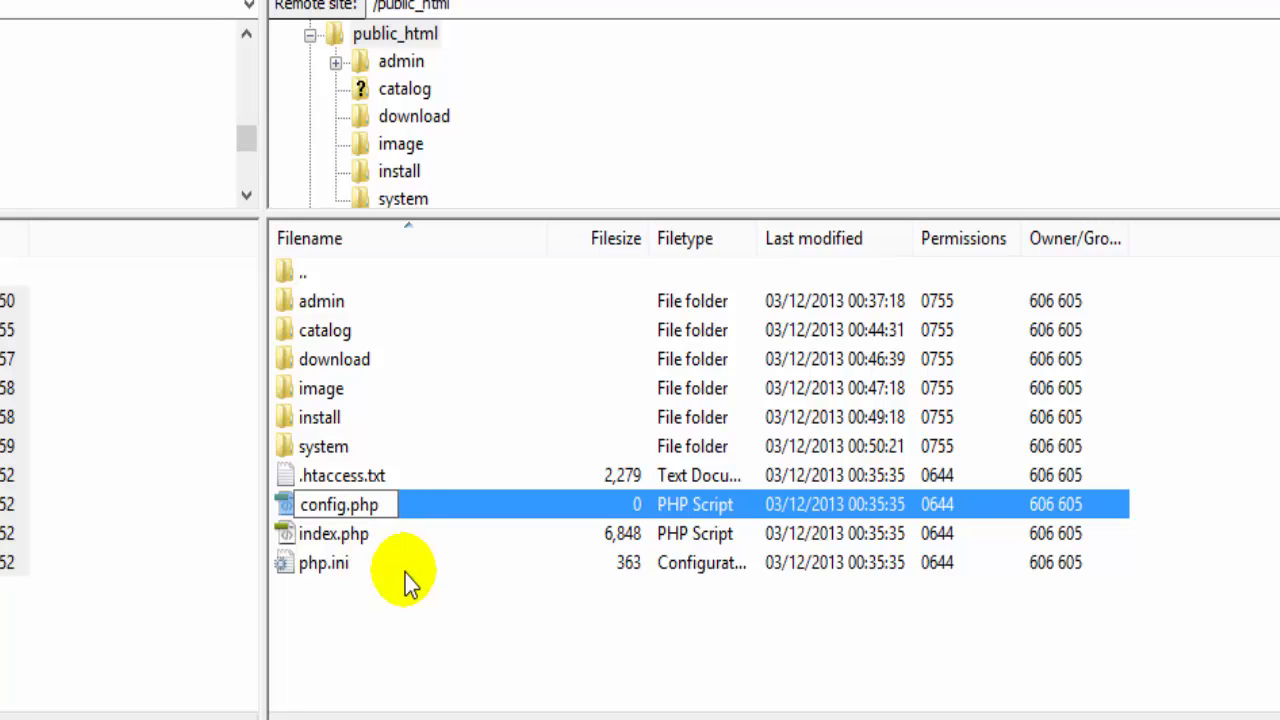
pyautogui.press('Escape')
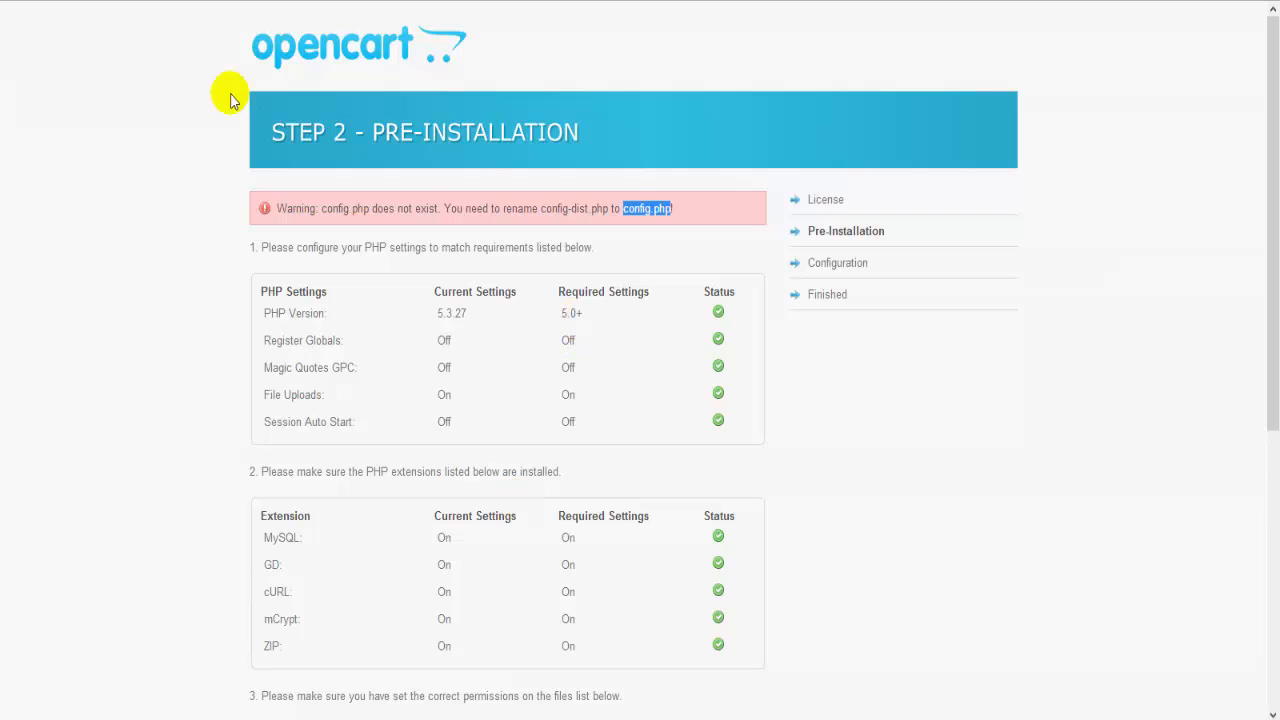
# Step: Reload the checks, then enter localhost, the database user and password, and database demosoh_shop
pyautogui.press('F5')
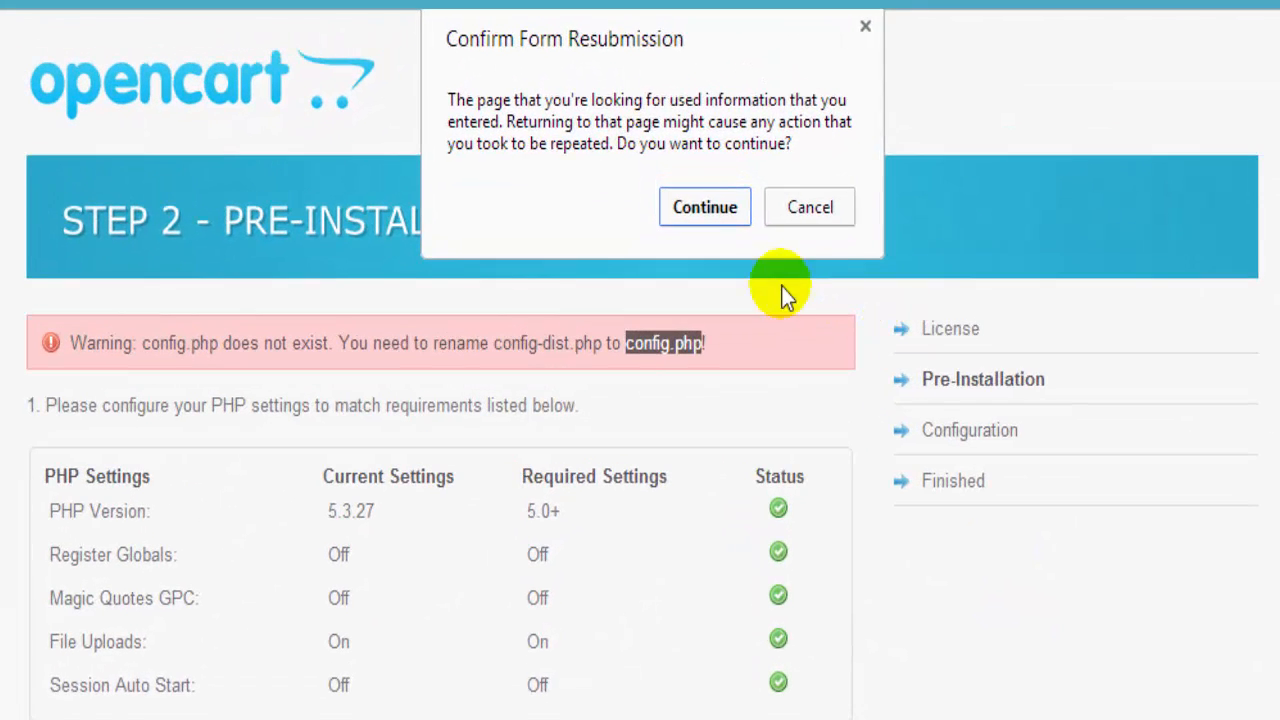
pyautogui.click(673, 127)
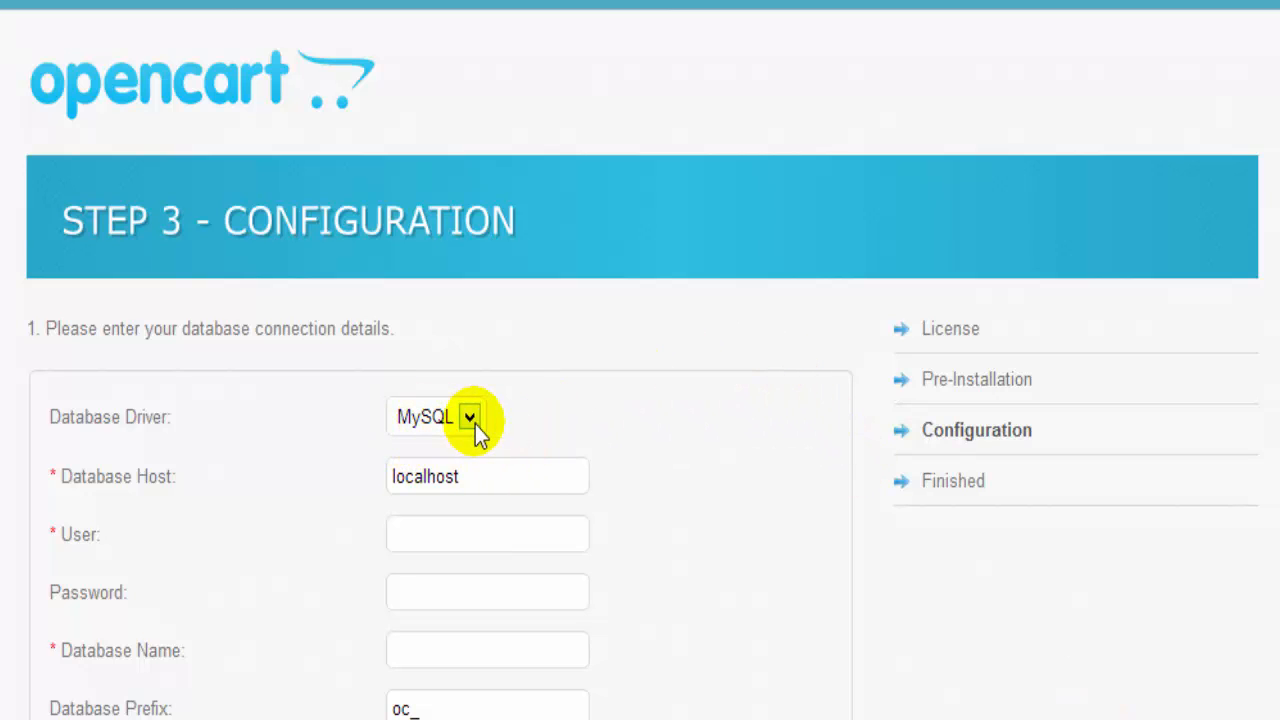
pyautogui.moveTo(488, 478); pyautogui.dragTo(376, 484)
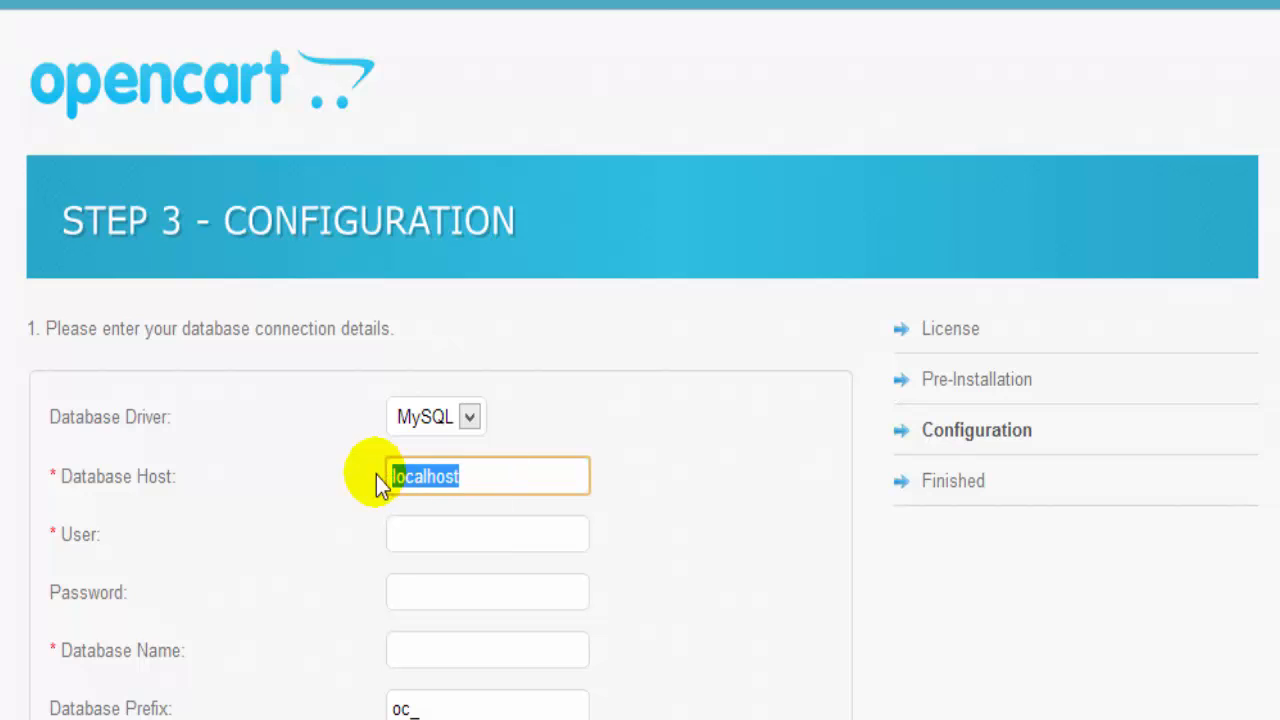
pyautogui.click(440, 532)
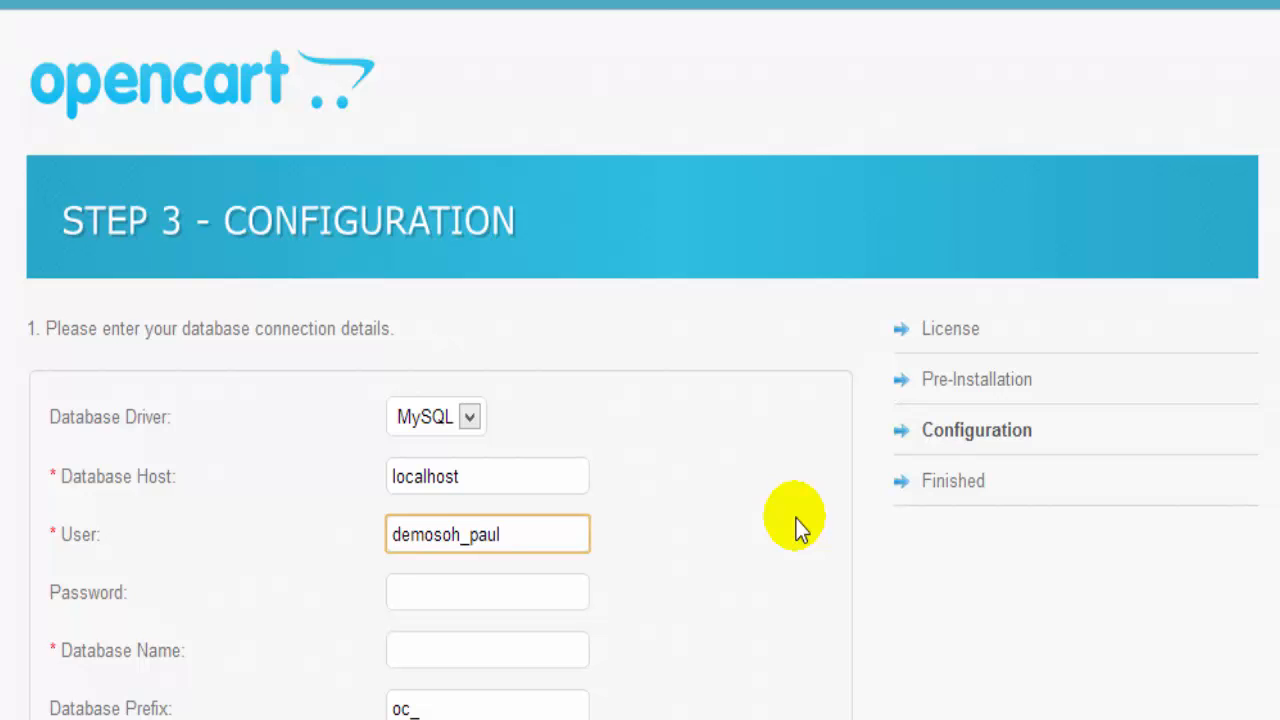
pyautogui.press('Tab')
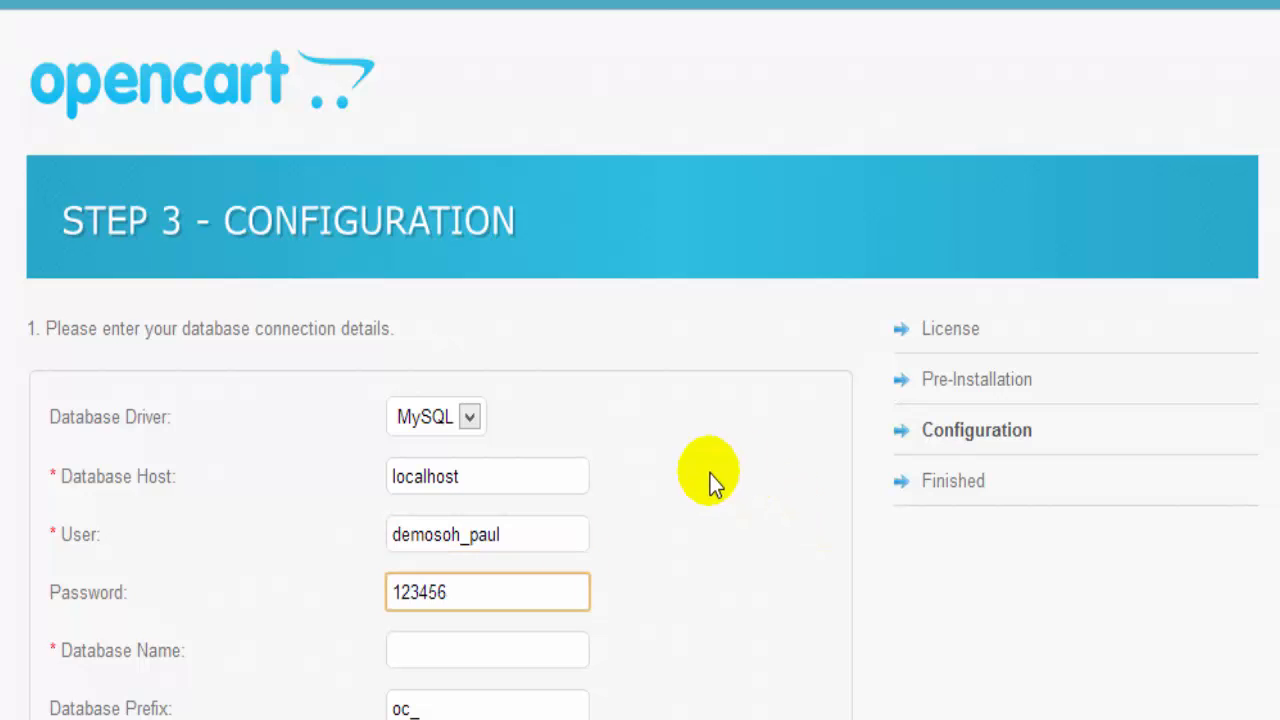
pyautogui.click(446, 655)
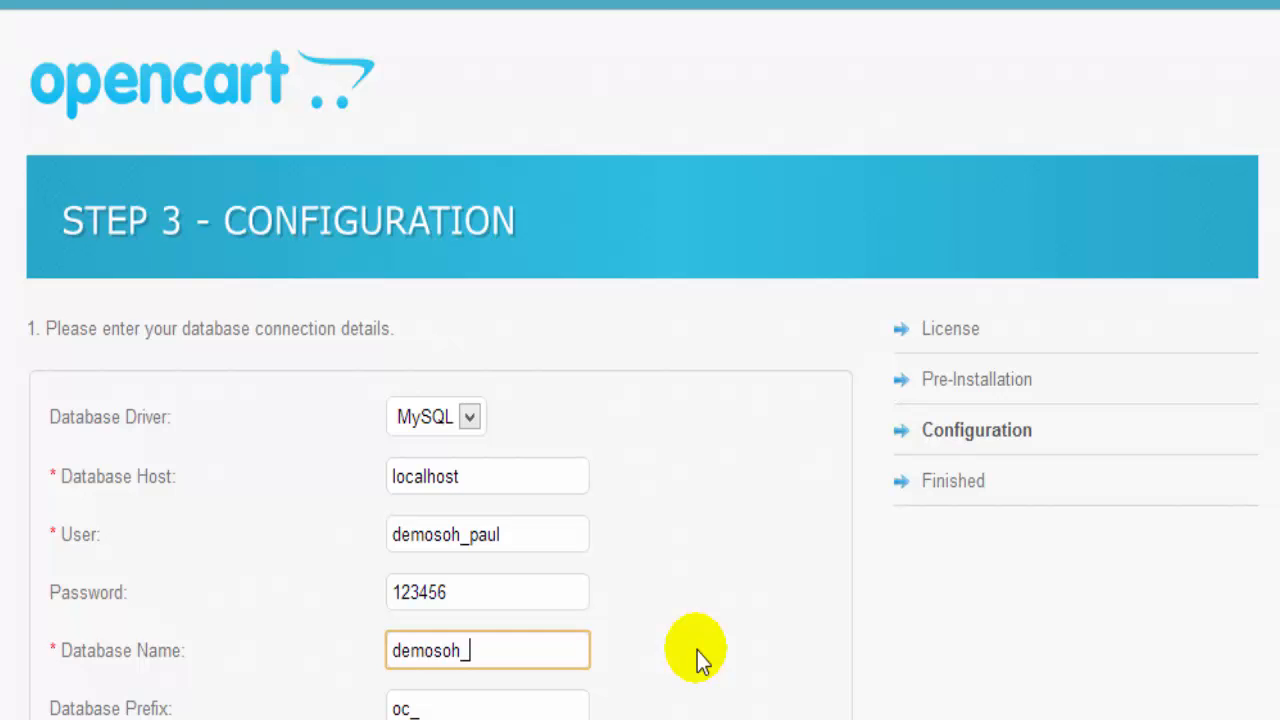
pyautogui.write('shop')
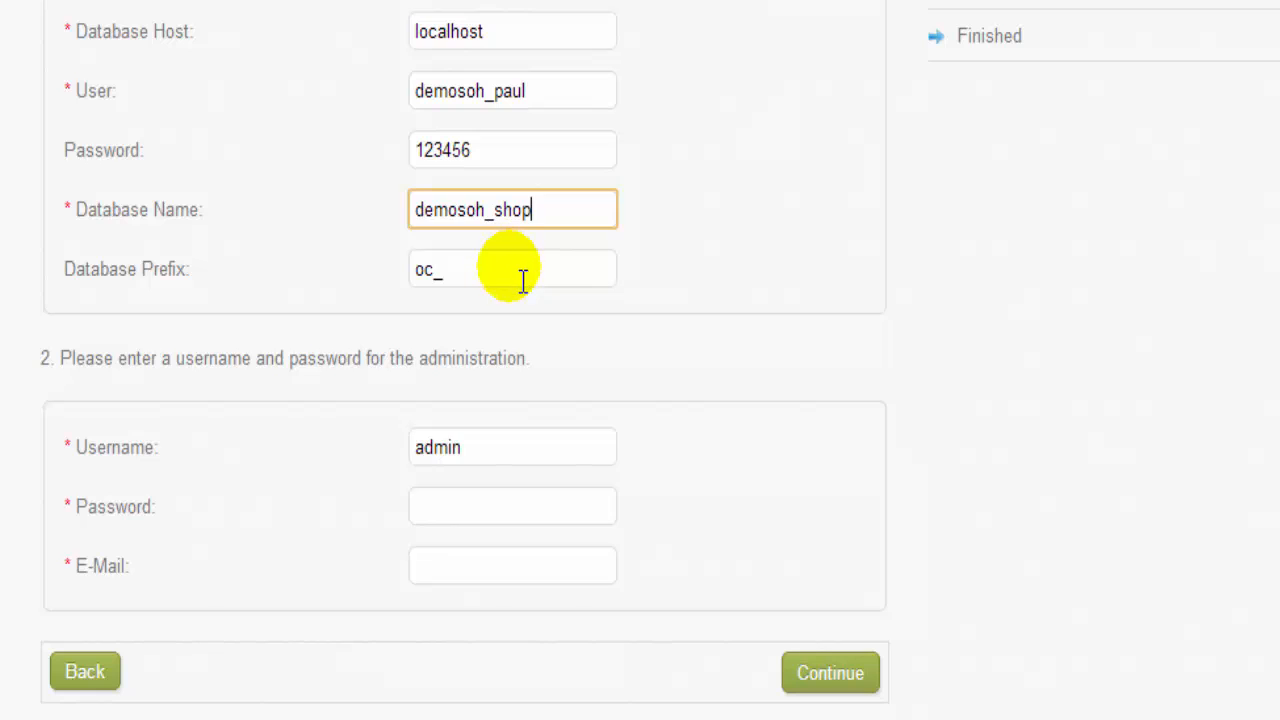
# Step: Keep admin as username, enter the admin password and pasted e-mail, and finish installing
pyautogui.doubleClick(489, 447)
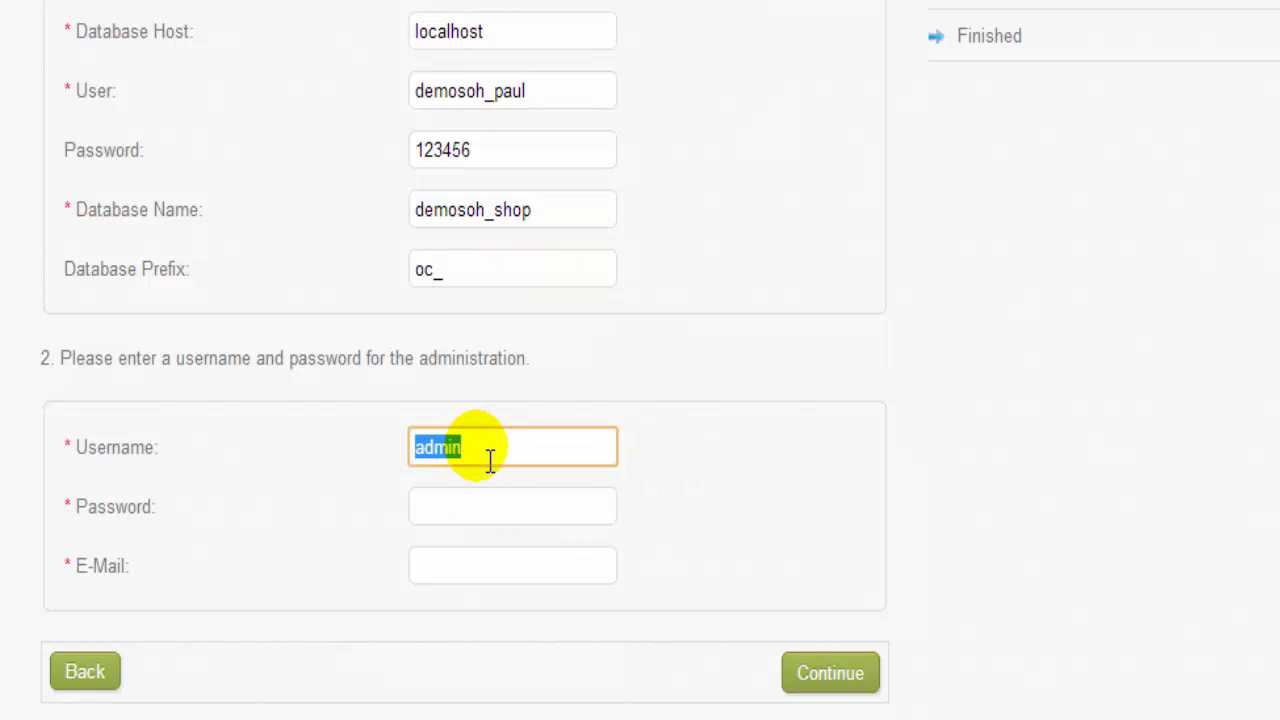
pyautogui.click(505, 460)
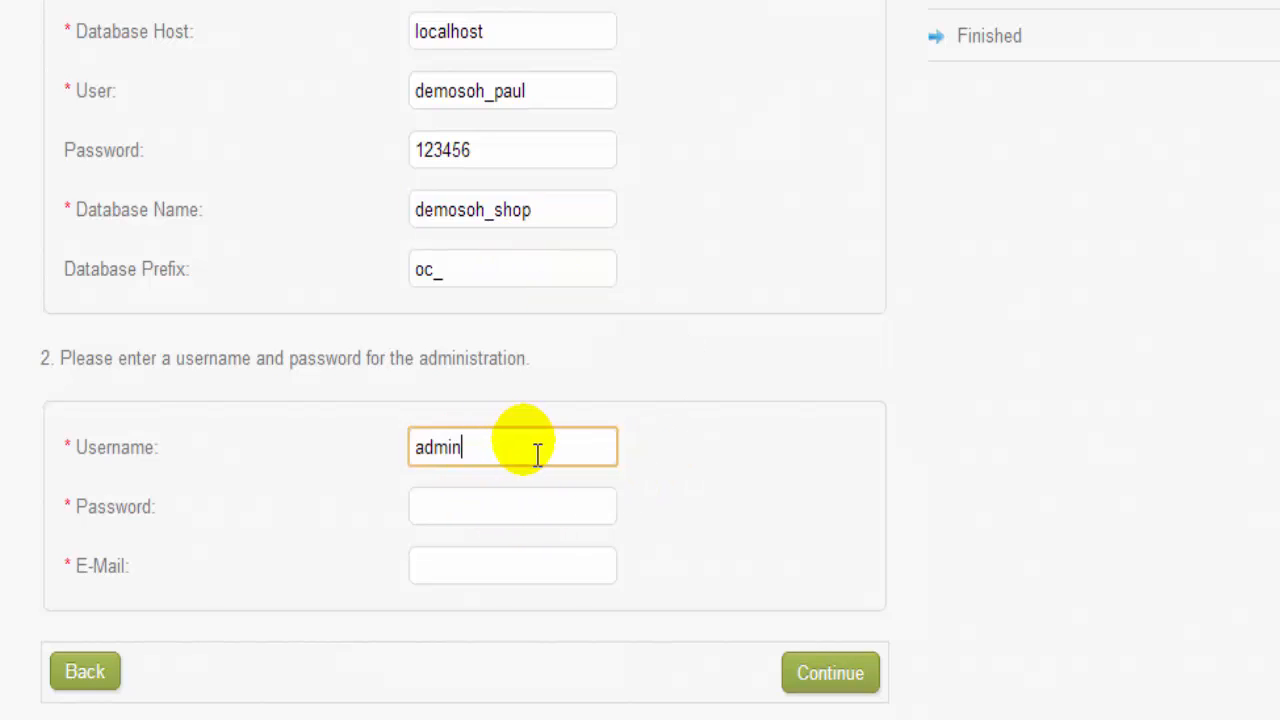
pyautogui.moveTo(77, 452); pyautogui.dragTo(189, 497)
pyautogui.click(506, 515)
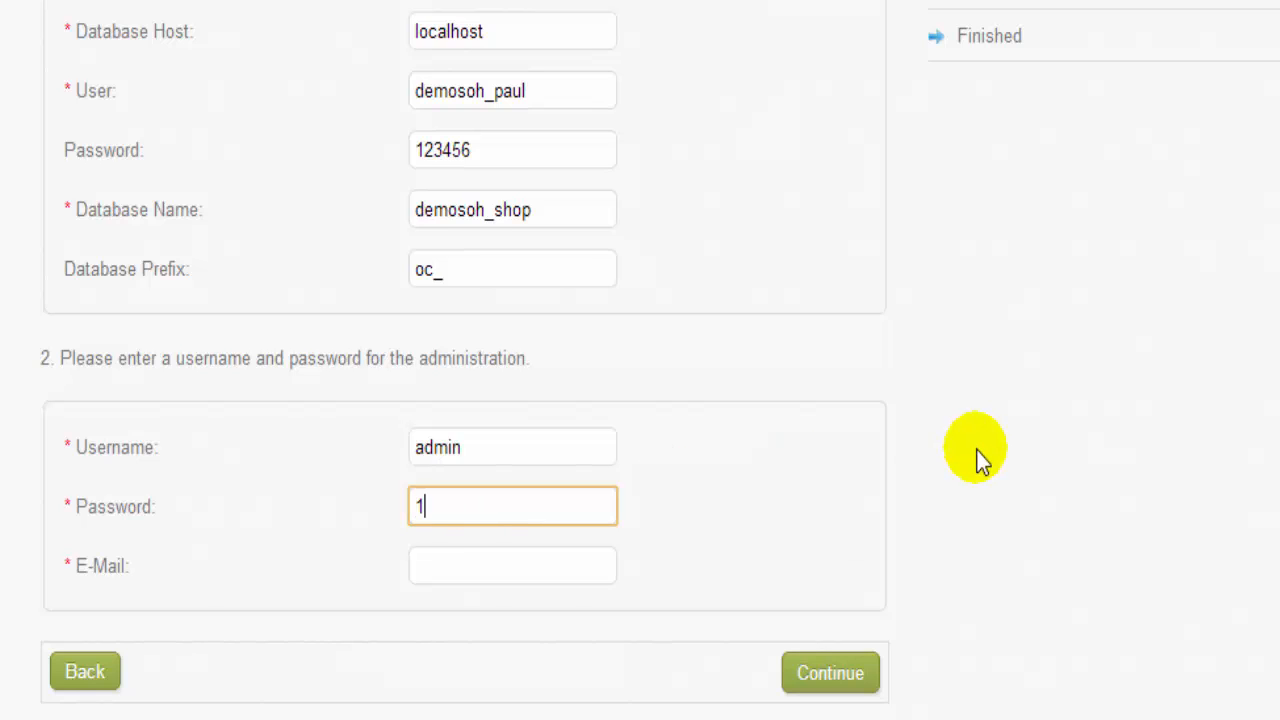
pyautogui.write('123456')
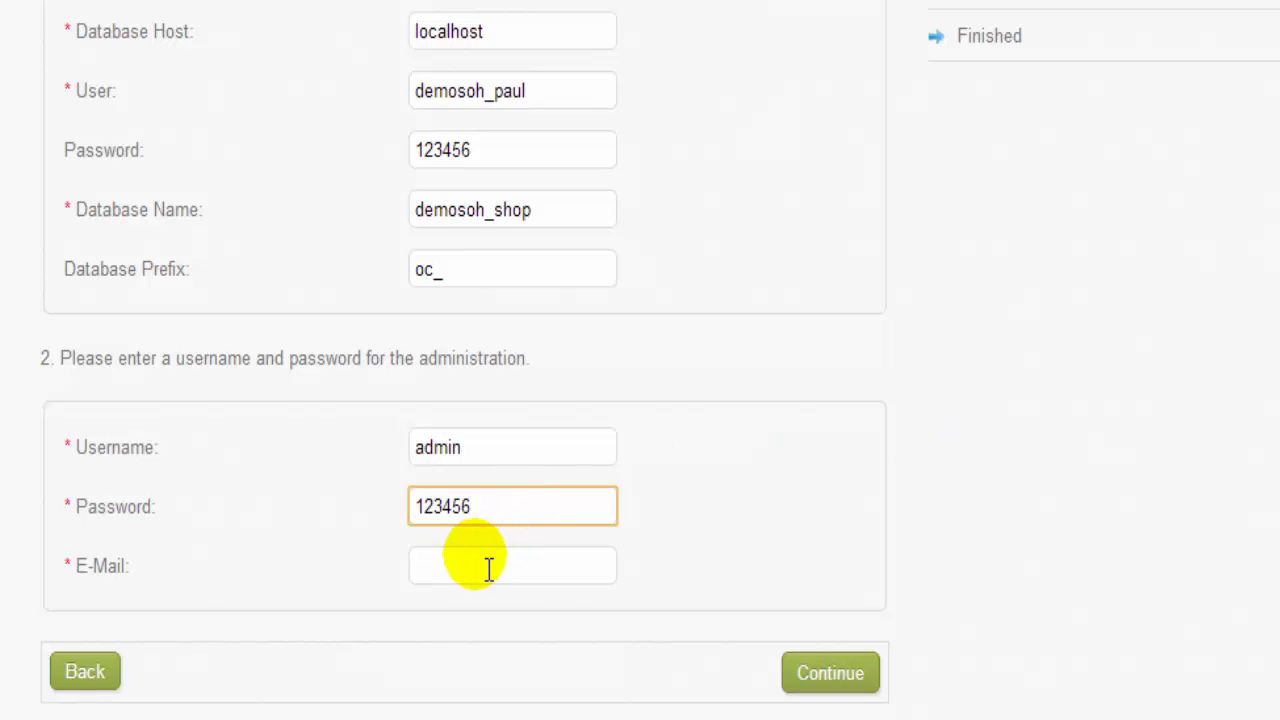
pyautogui.moveTo(500, 512); pyautogui.dragTo(417, 512)
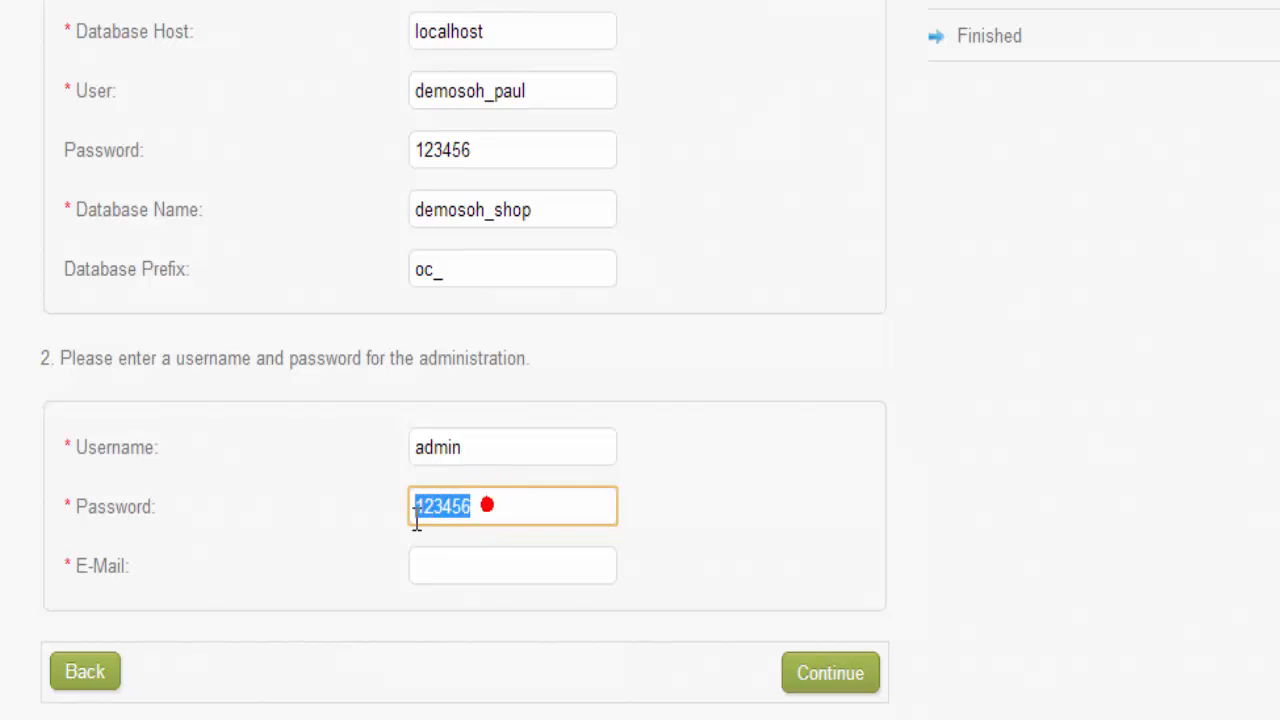
pyautogui.click(469, 571)
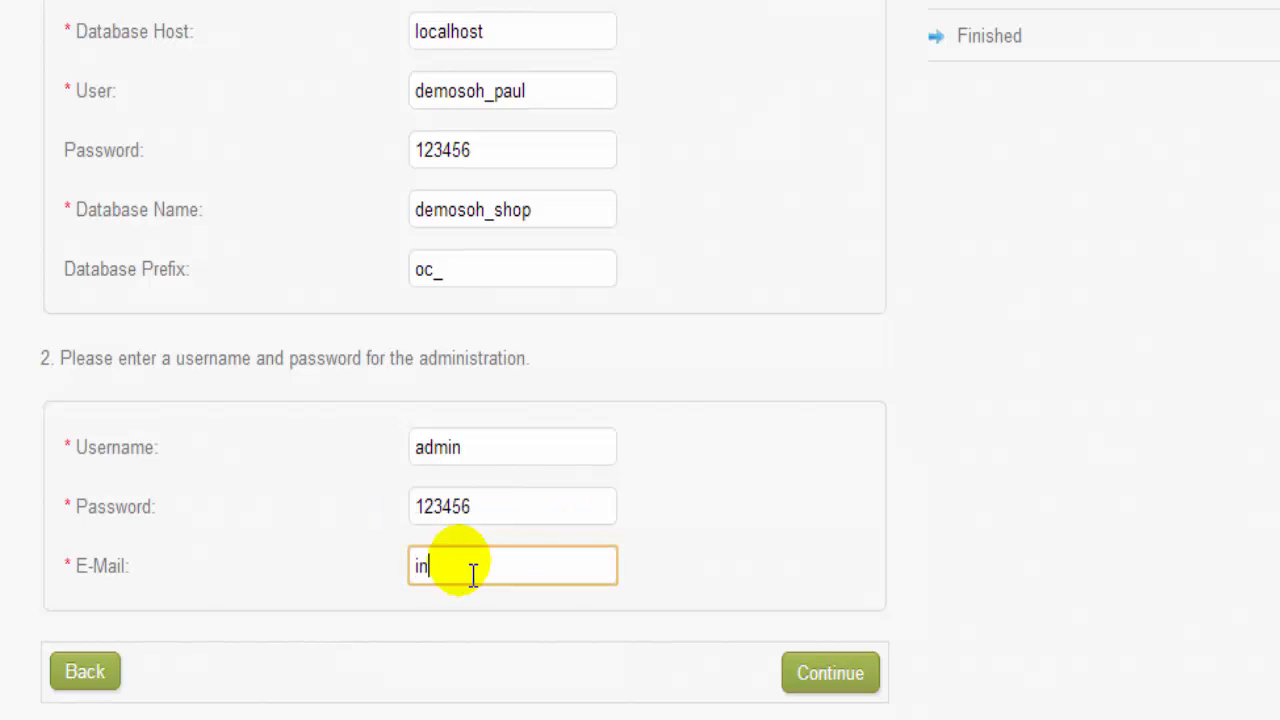
pyautogui.hotkey('ctrl', 'v')
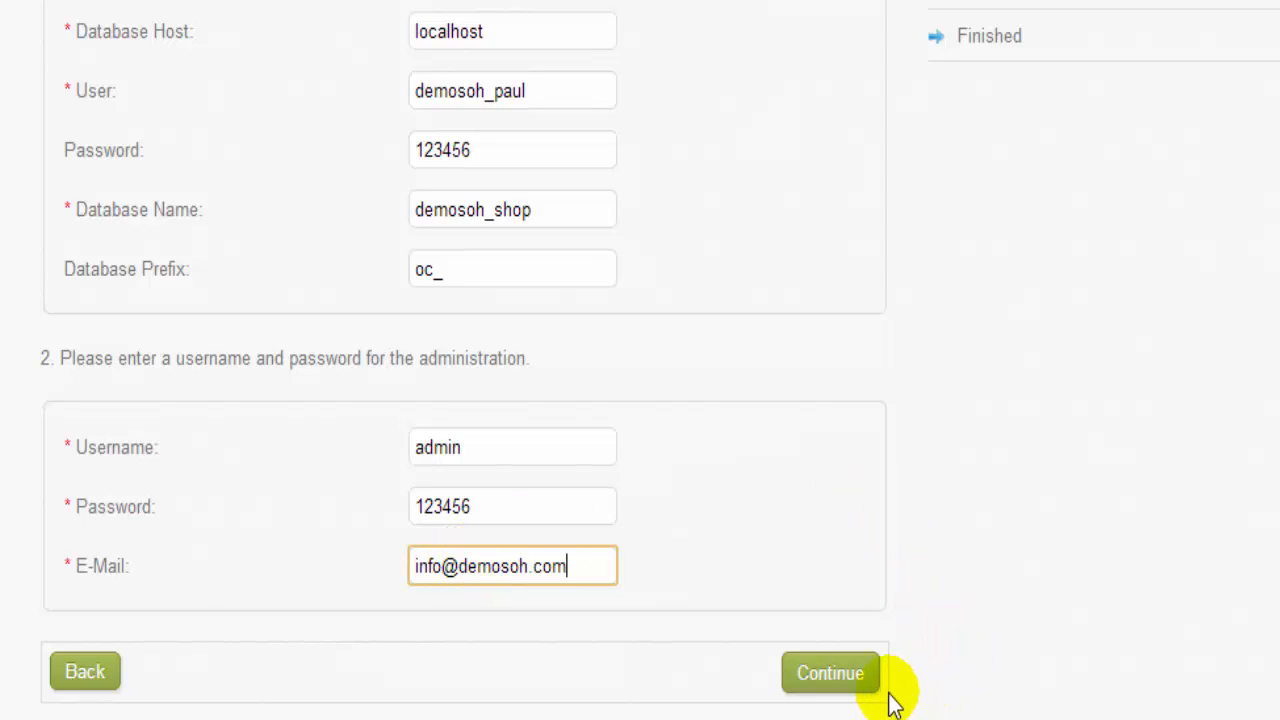
pyautogui.click(850, 684)
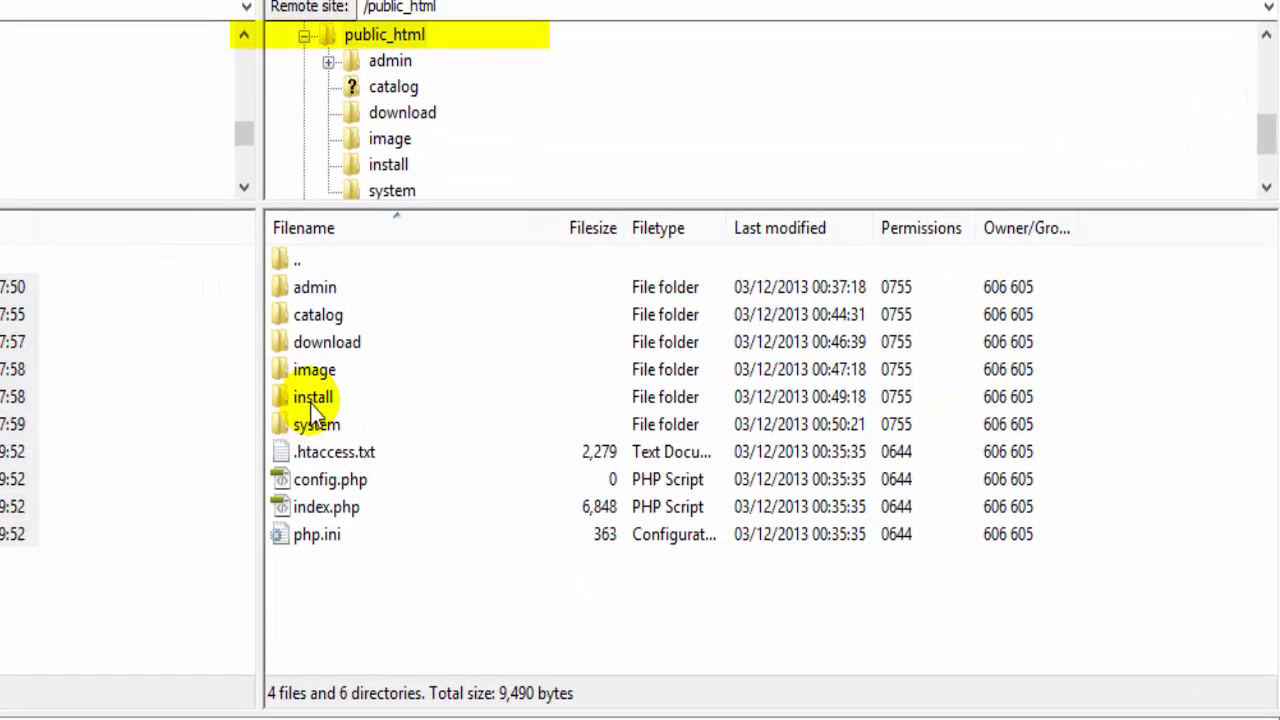
# Step: Navigate from the server root into public_html and delete the install folder
pyautogui.click(368, 38)
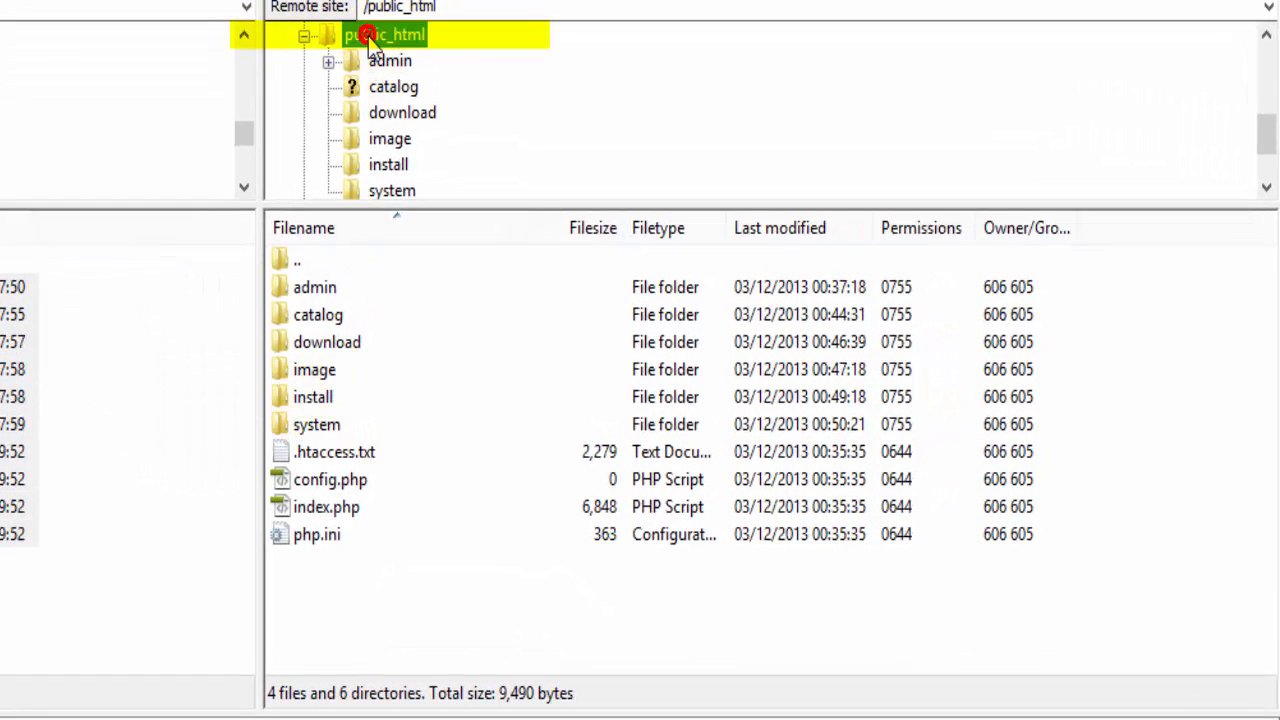
pyautogui.doubleClick(289, 259)
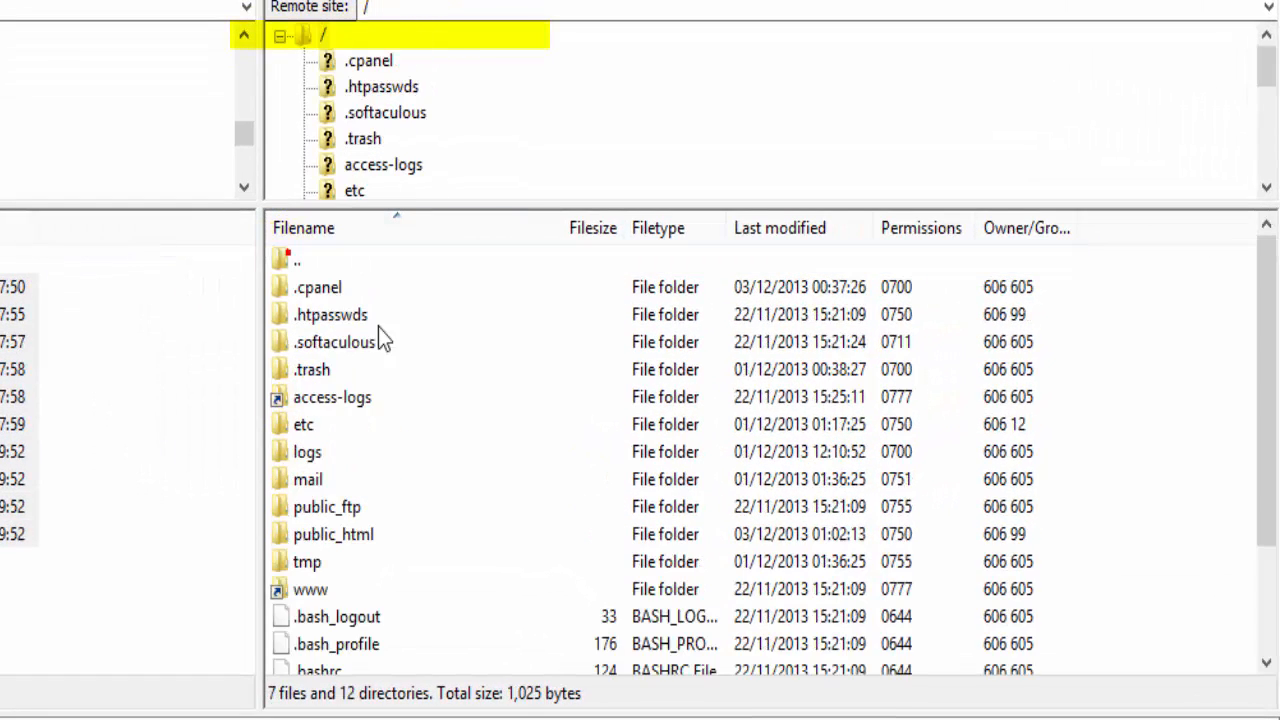
pyautogui.doubleClick(330, 540)
pyautogui.click(296, 397)
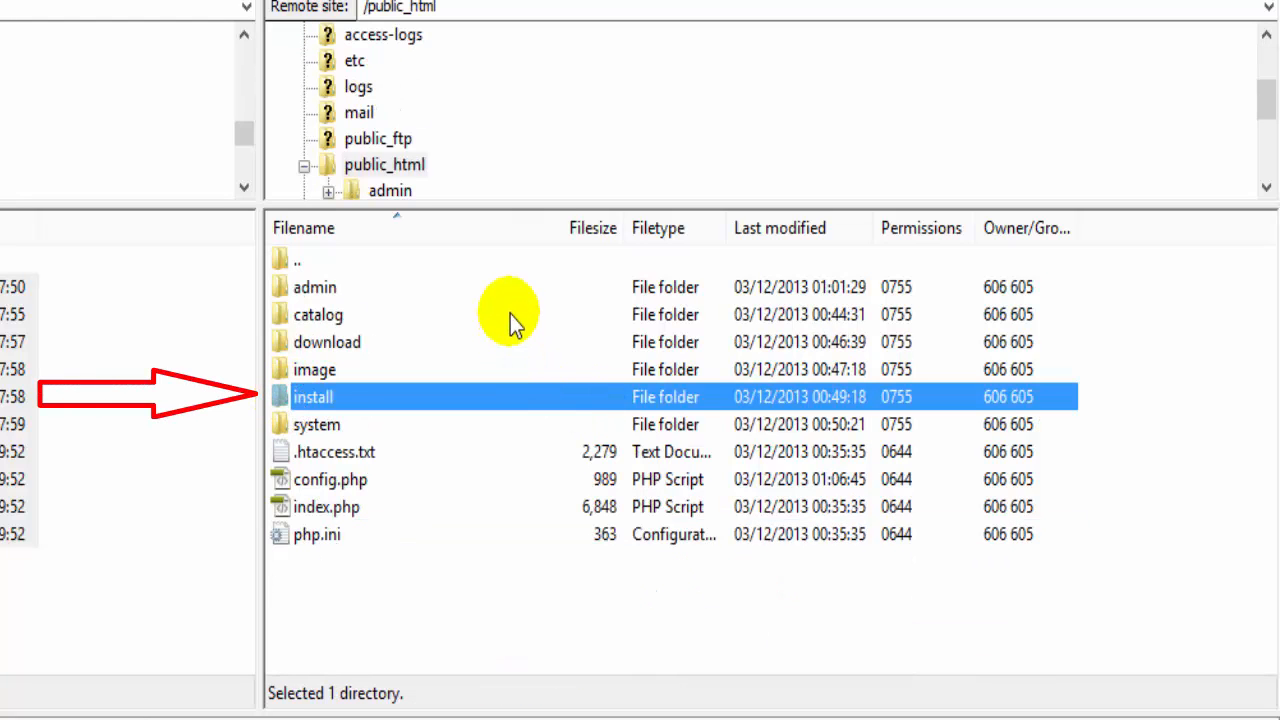
pyautogui.rightClick(396, 402)
pyautogui.click(465, 643)
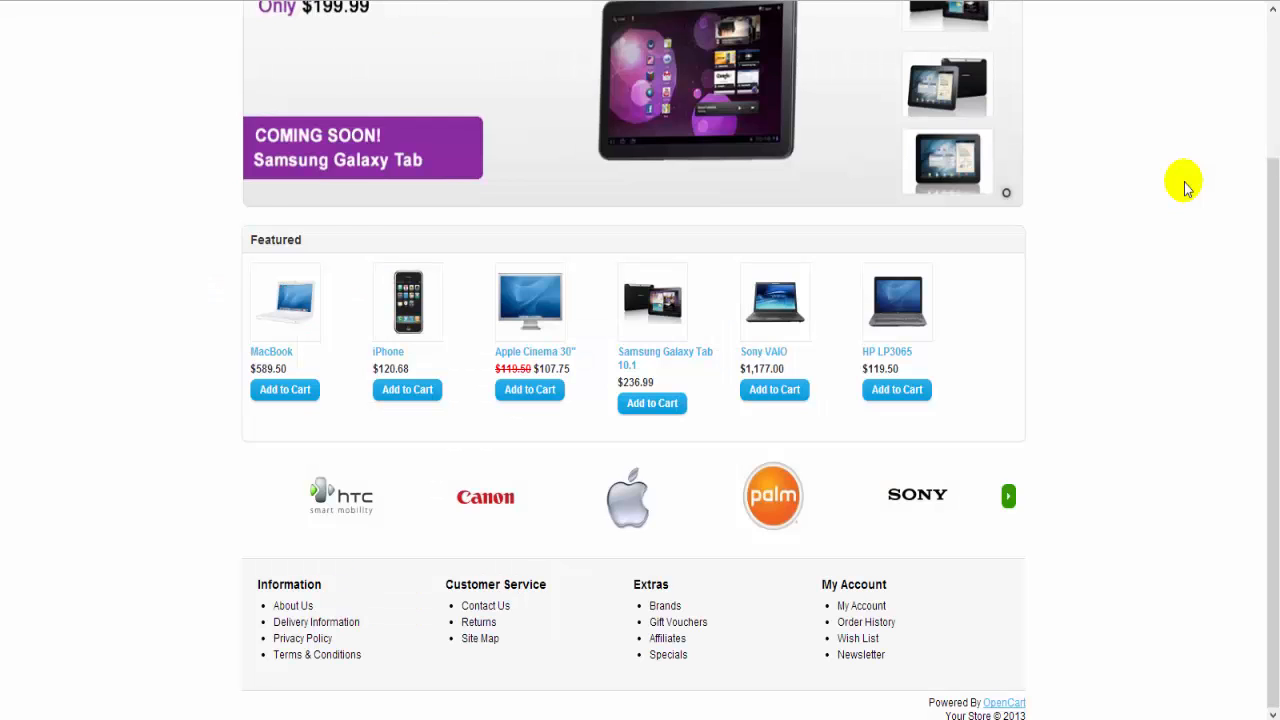
# Step: Scroll the live storefront to check the sample catalogue and featured products like MacBook and iPhone
pyautogui.scroll(3, 1187, 188)
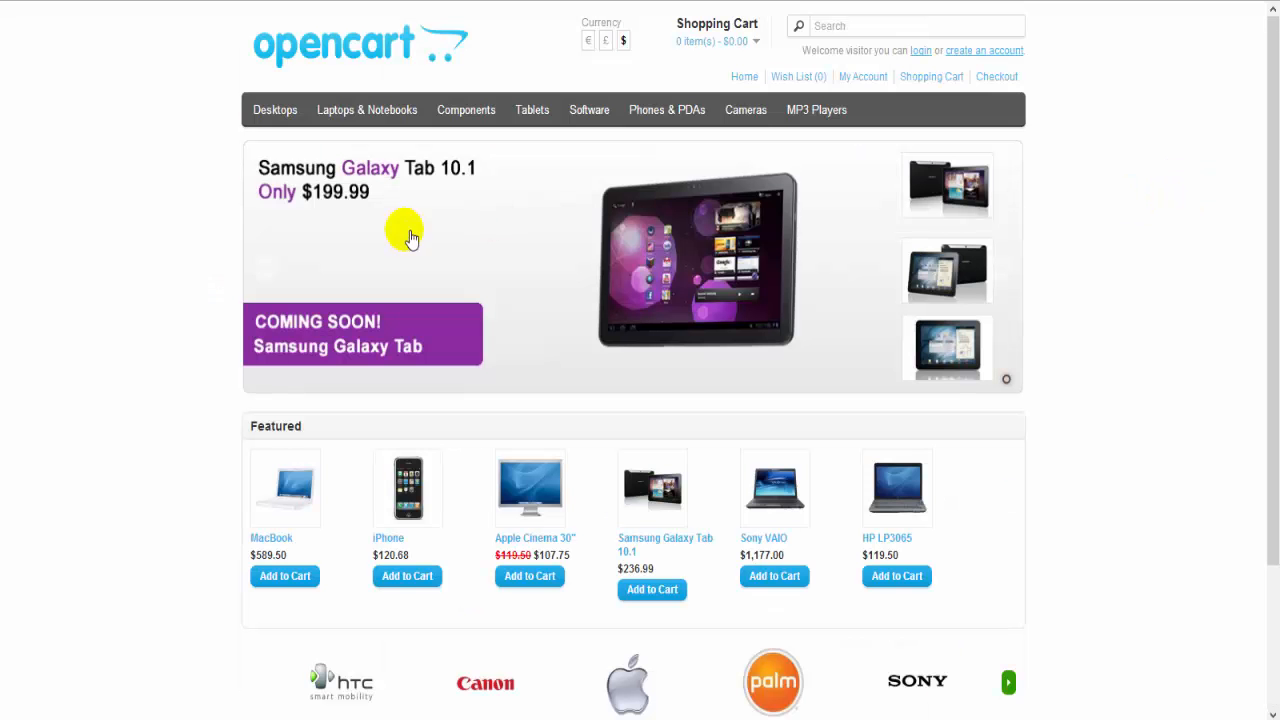
pyautogui.scroll(-3, 1130, 445)
pyautogui.scroll(3, 1130, 443)
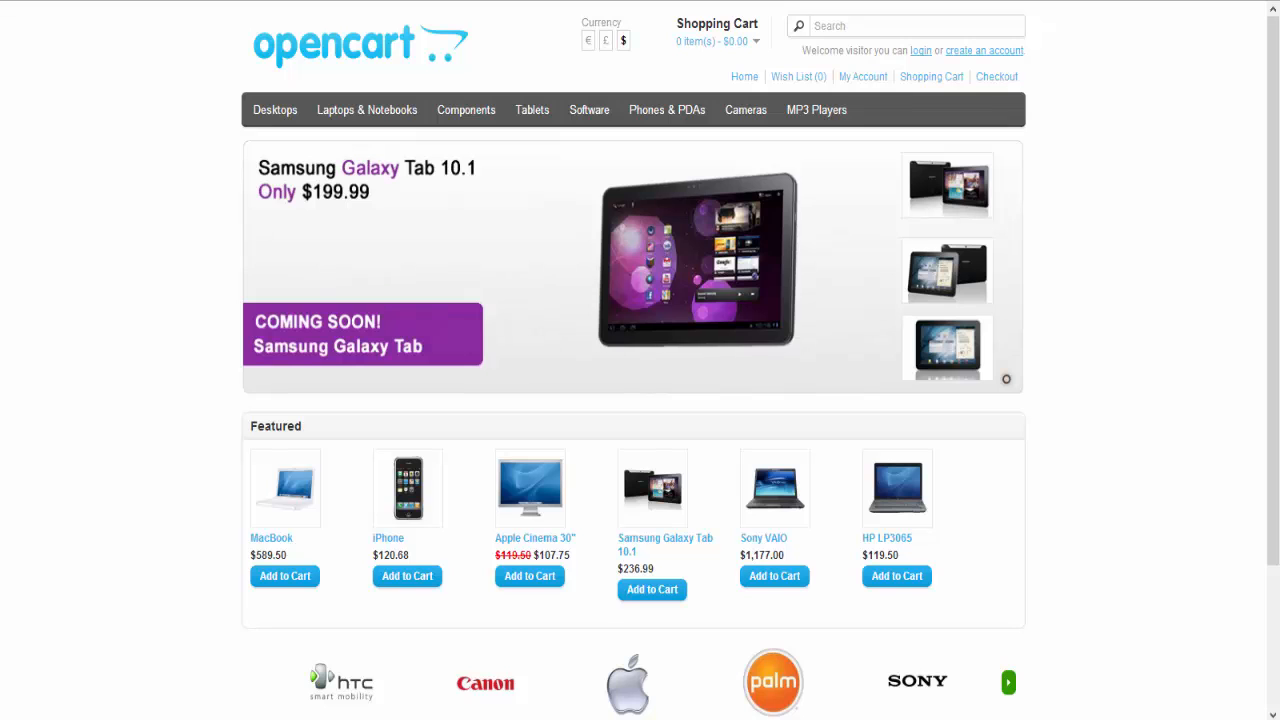
pyautogui.write('/')
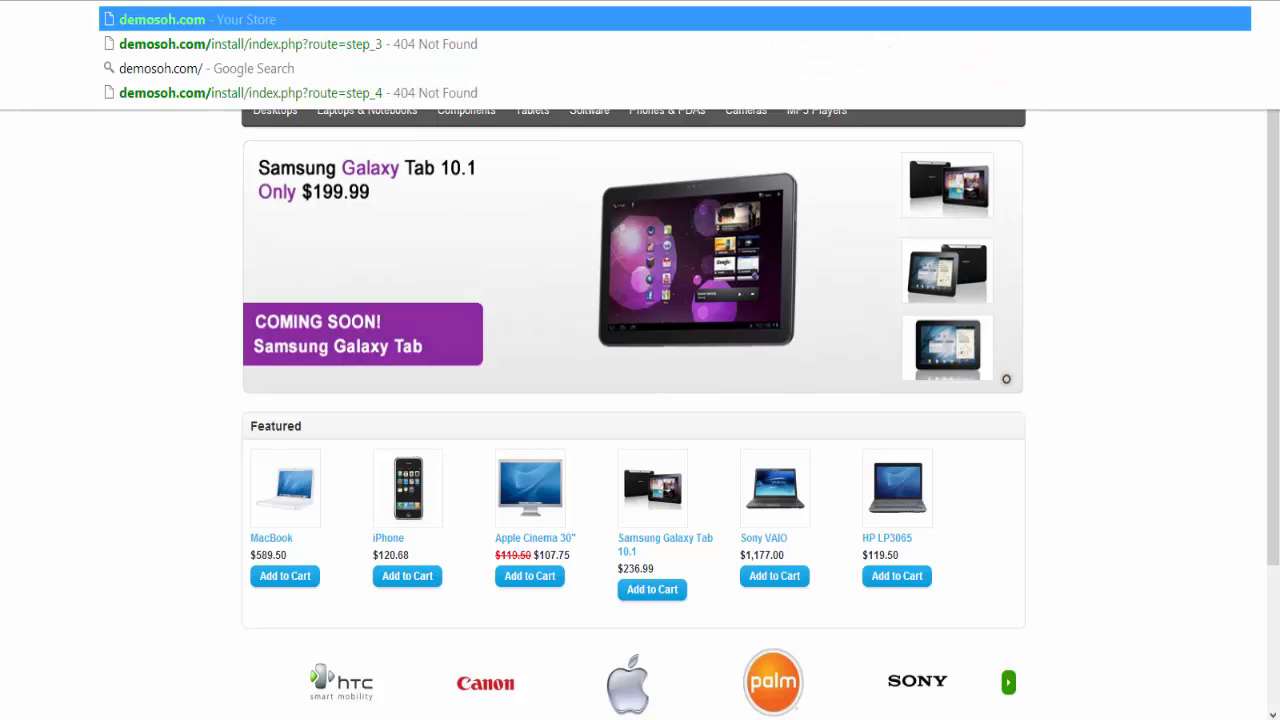
pyautogui.write('ad')
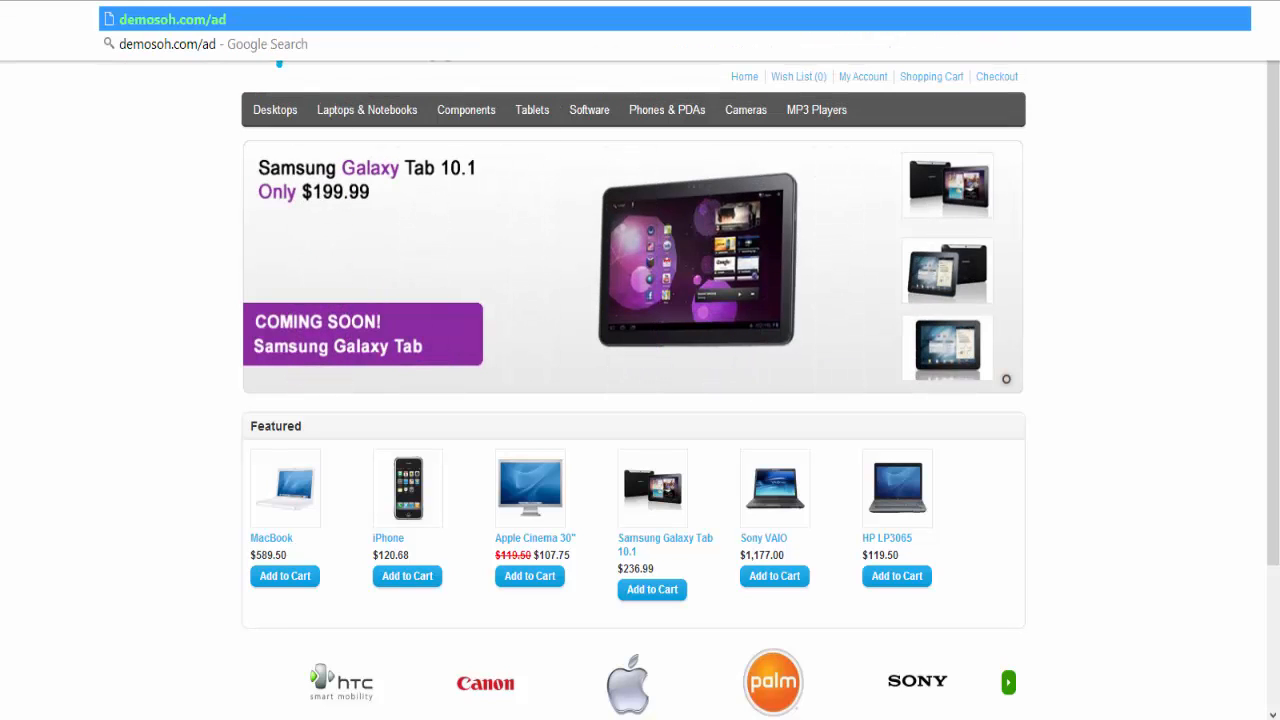
pyautogui.write('min')
# Step: Load the store's /admin login page and sign in with the admin account
pyautogui.press('Return')
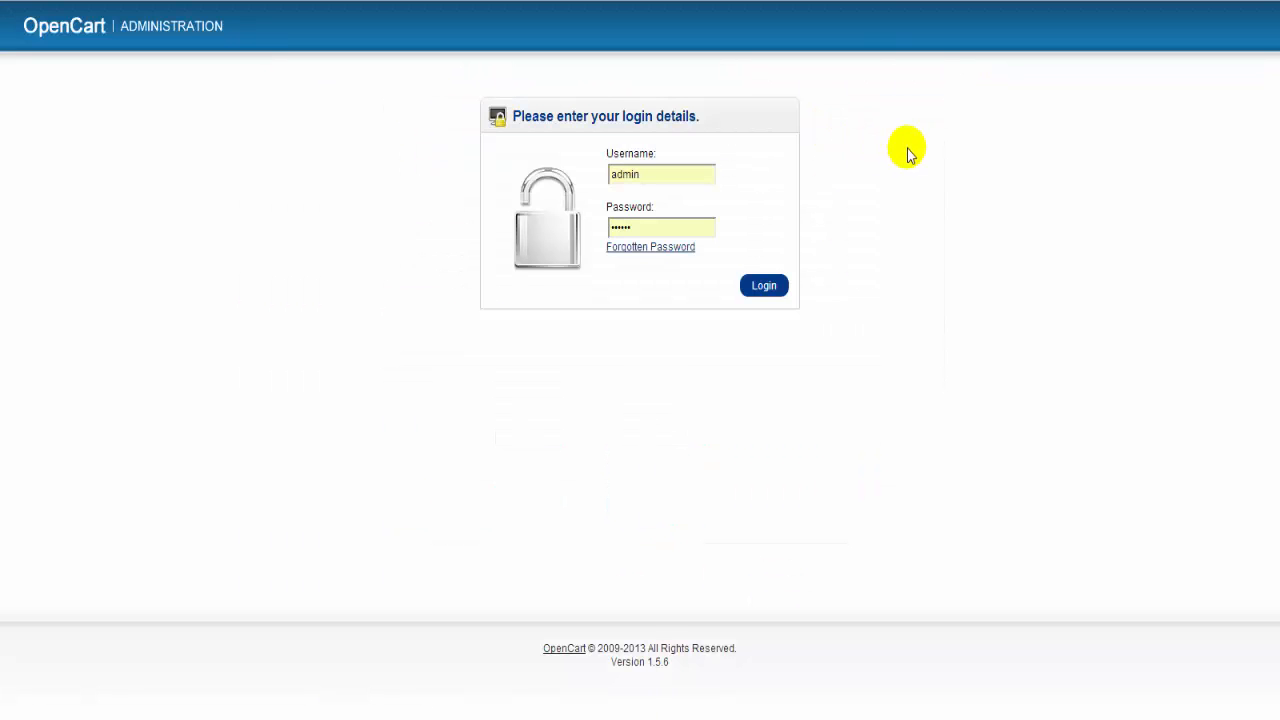
pyautogui.moveTo(655, 180); pyautogui.dragTo(616, 184)
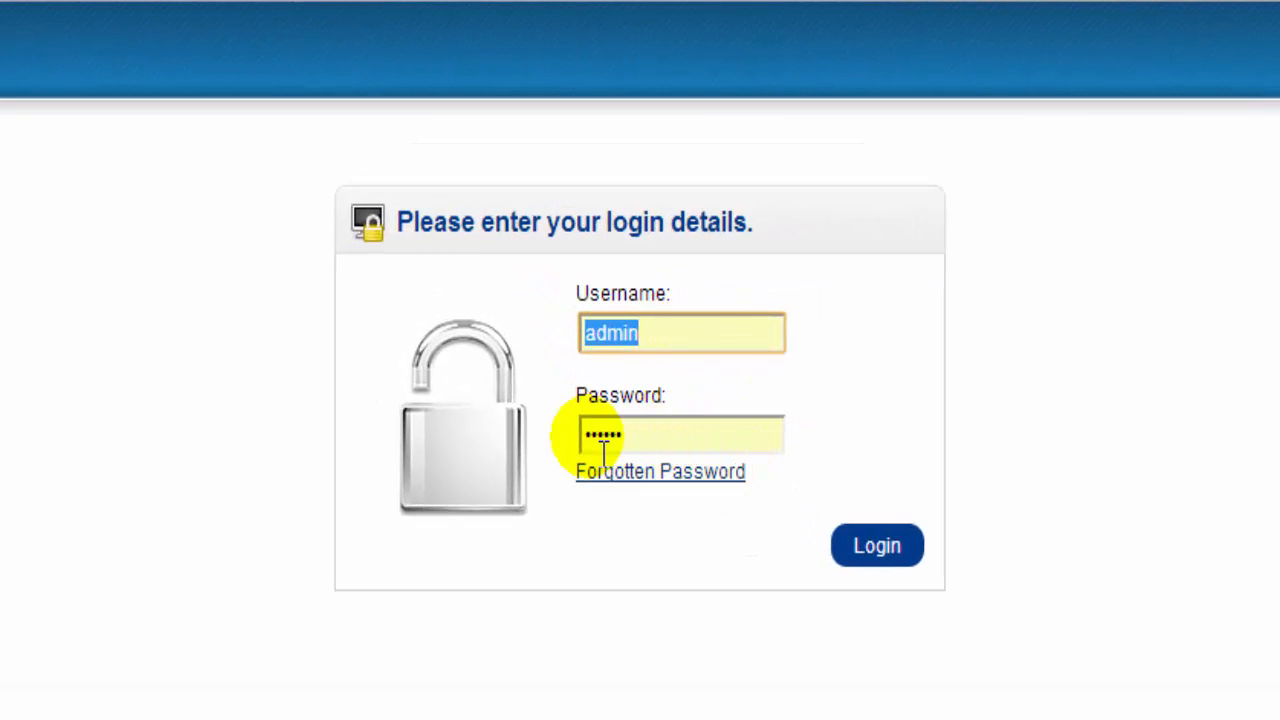
pyautogui.click(877, 546)
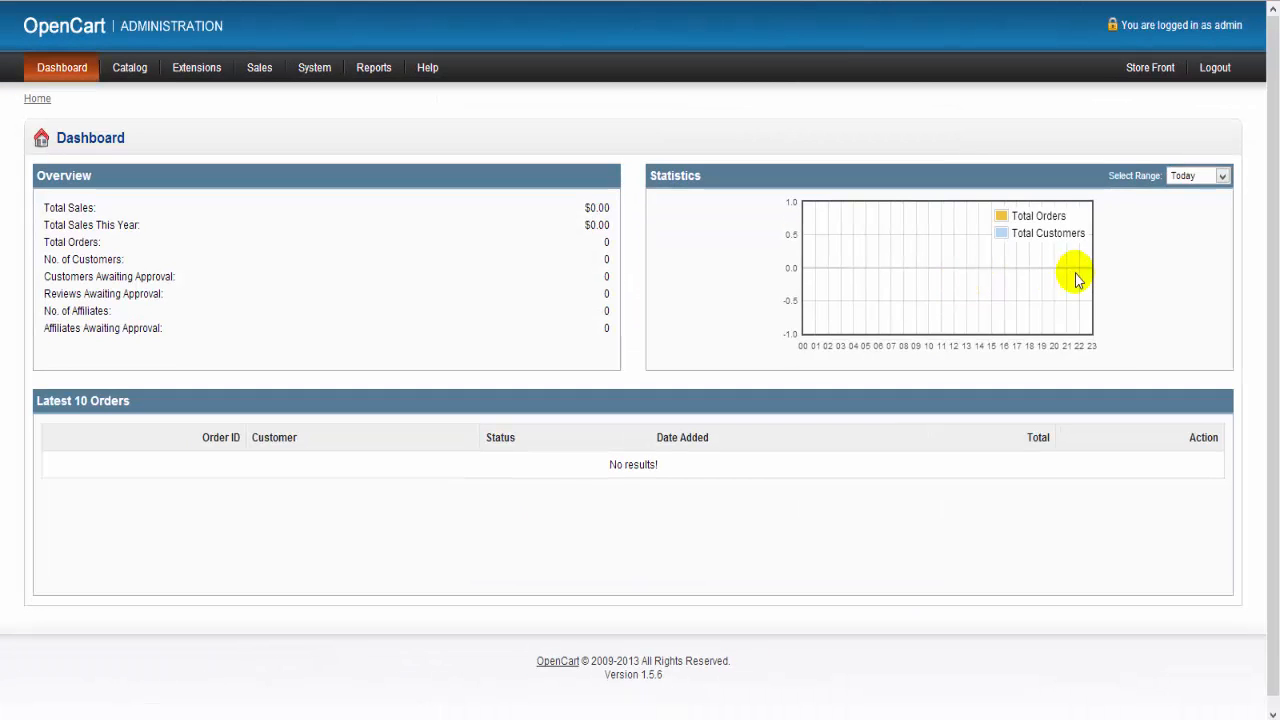